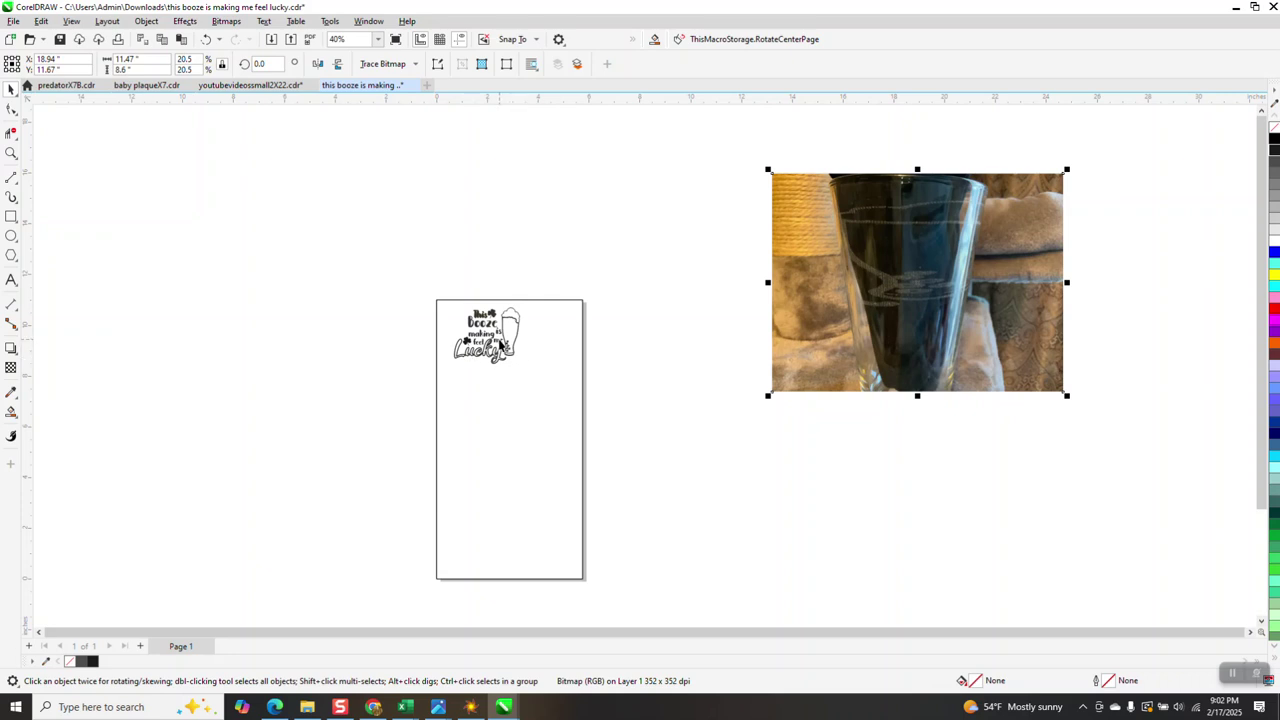
# Step: Set the page size to 24 × 18 inches and move the glass photo off the page, clear of its right edge
pyautogui.click(727, 324)
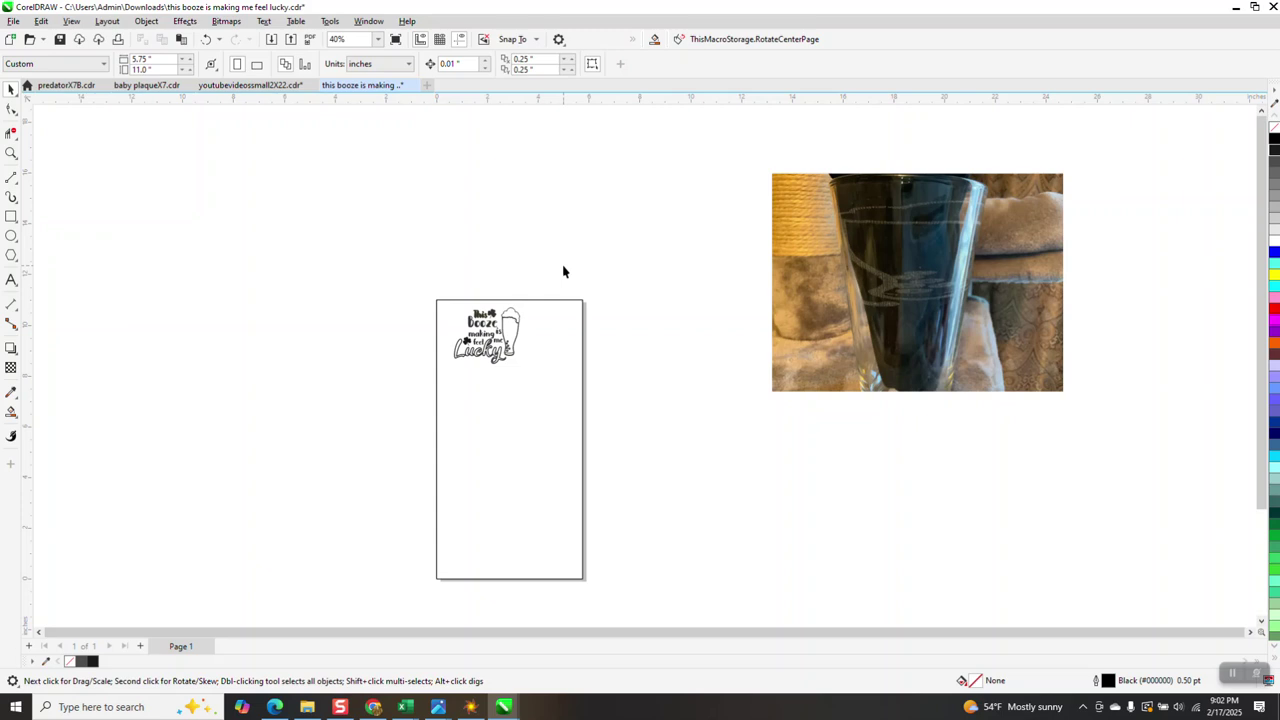
pyautogui.click(582, 358)
pyautogui.click(581, 357)
pyautogui.press('Escape')
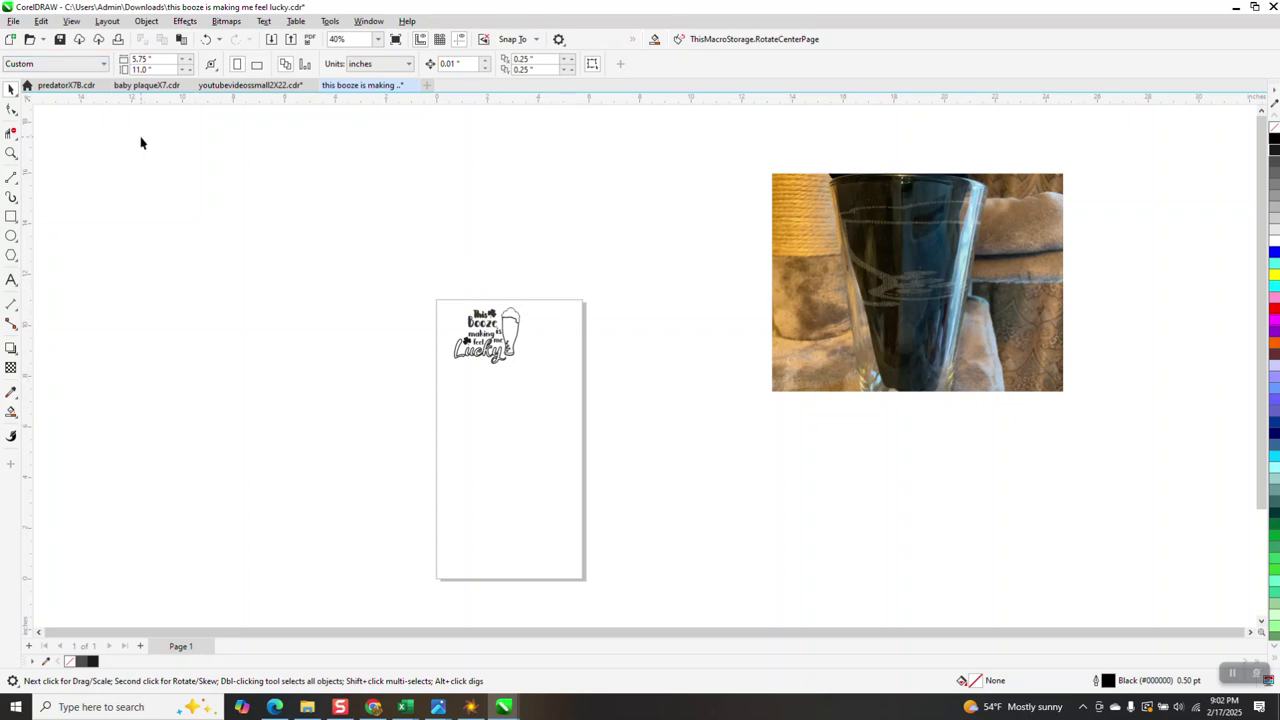
pyautogui.click(136, 60)
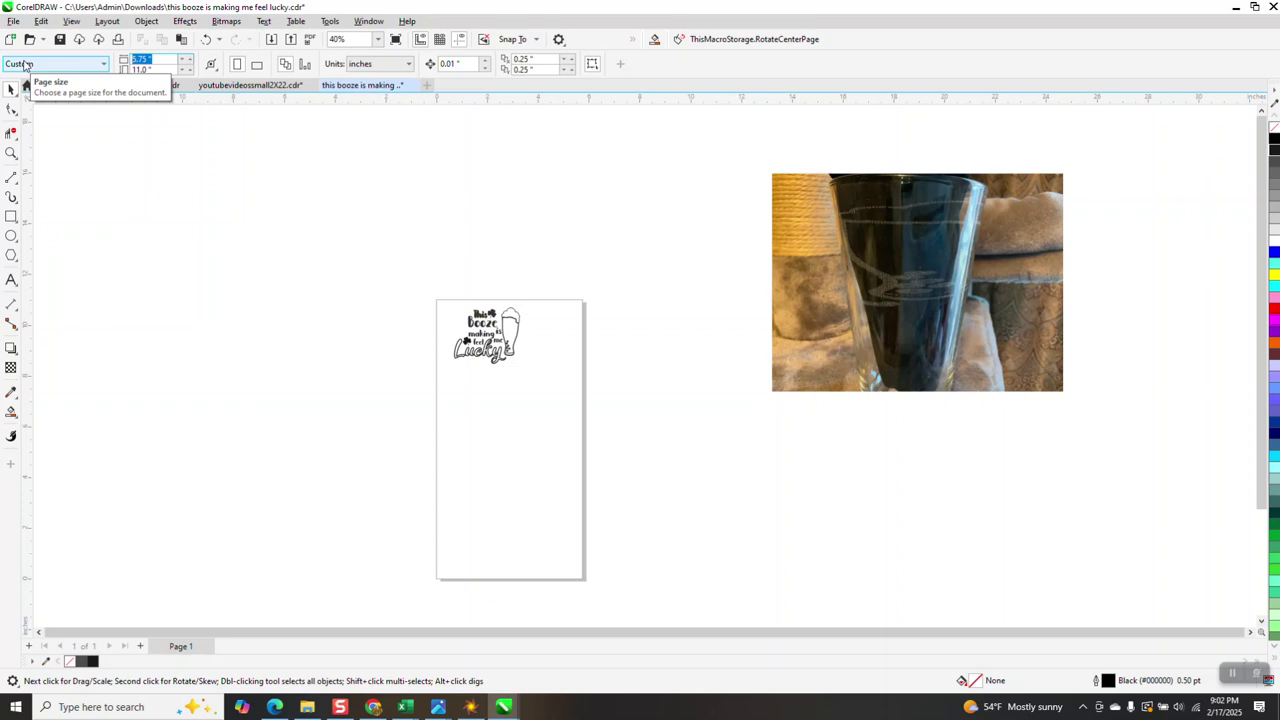
pyautogui.write('24')
pyautogui.press('Tab')
pyautogui.write('18')
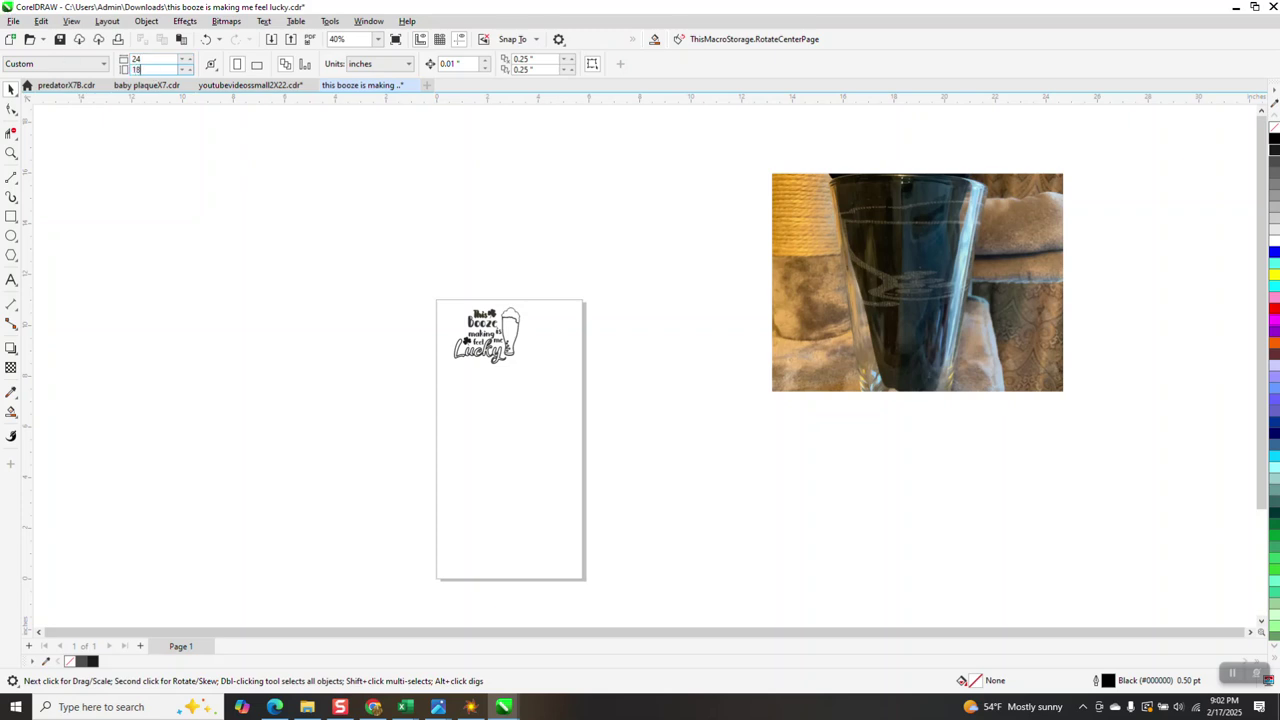
pyautogui.press('Return')
pyautogui.scroll(-2, 450, 403)
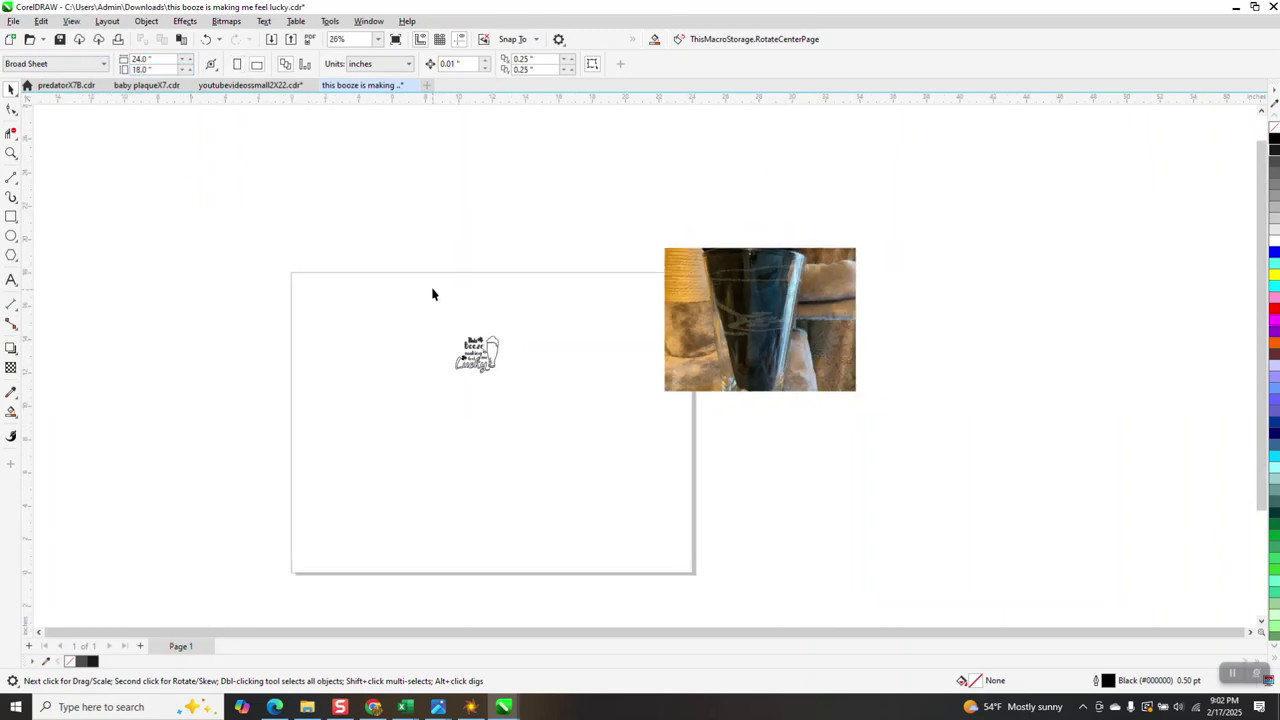
pyautogui.moveTo(677, 304); pyautogui.dragTo(732, 304)
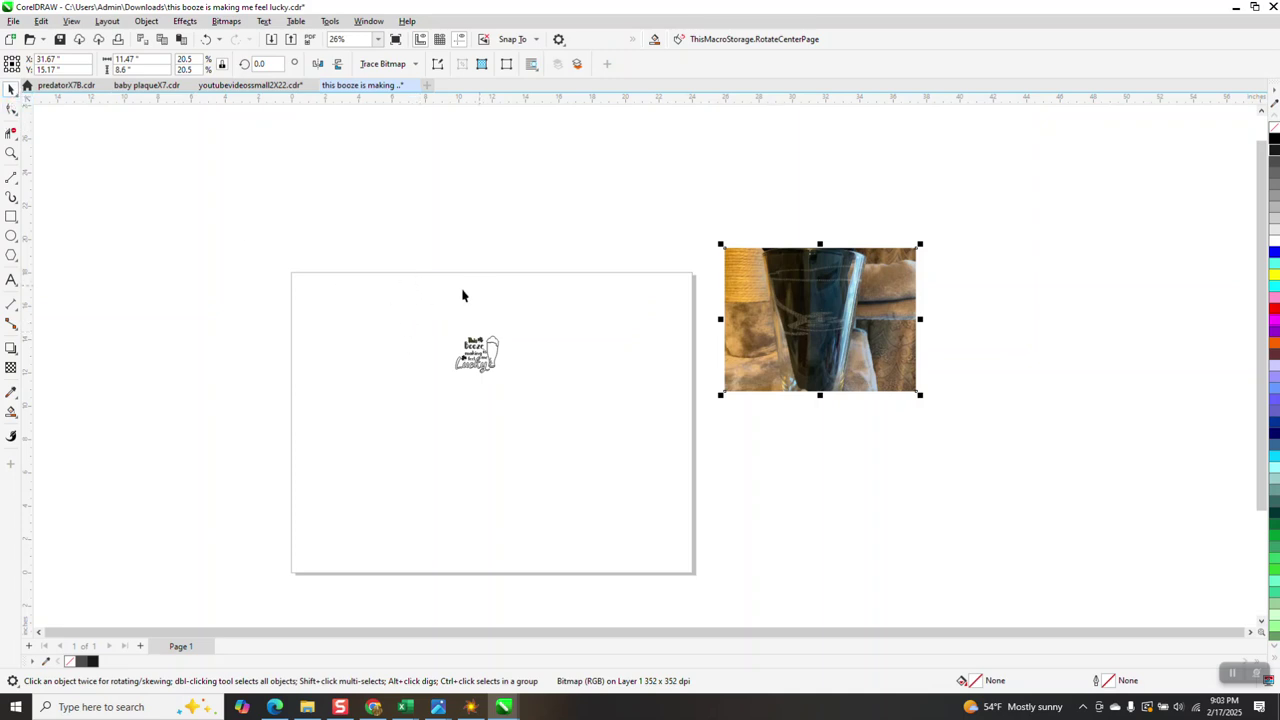
# Step: Examine the lettering, shamrocks and beer glass of the design up close
pyautogui.click(11, 153)
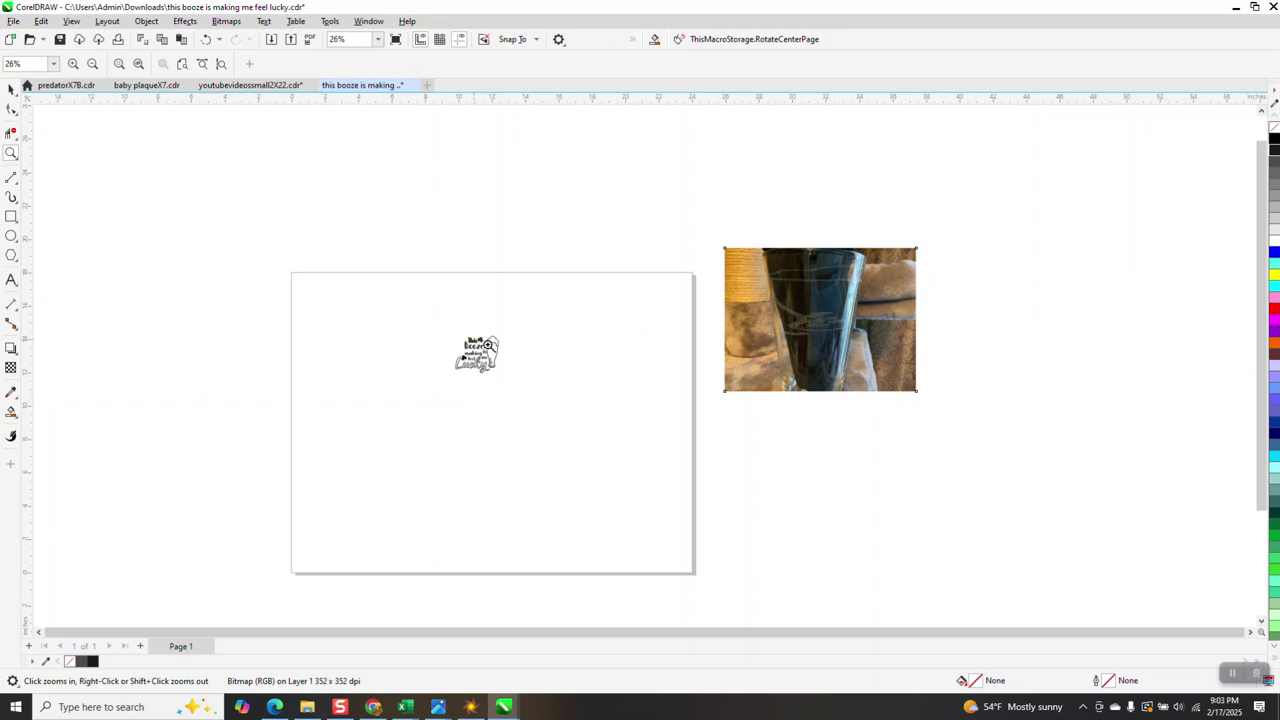
pyautogui.moveTo(427, 315); pyautogui.dragTo(553, 400)
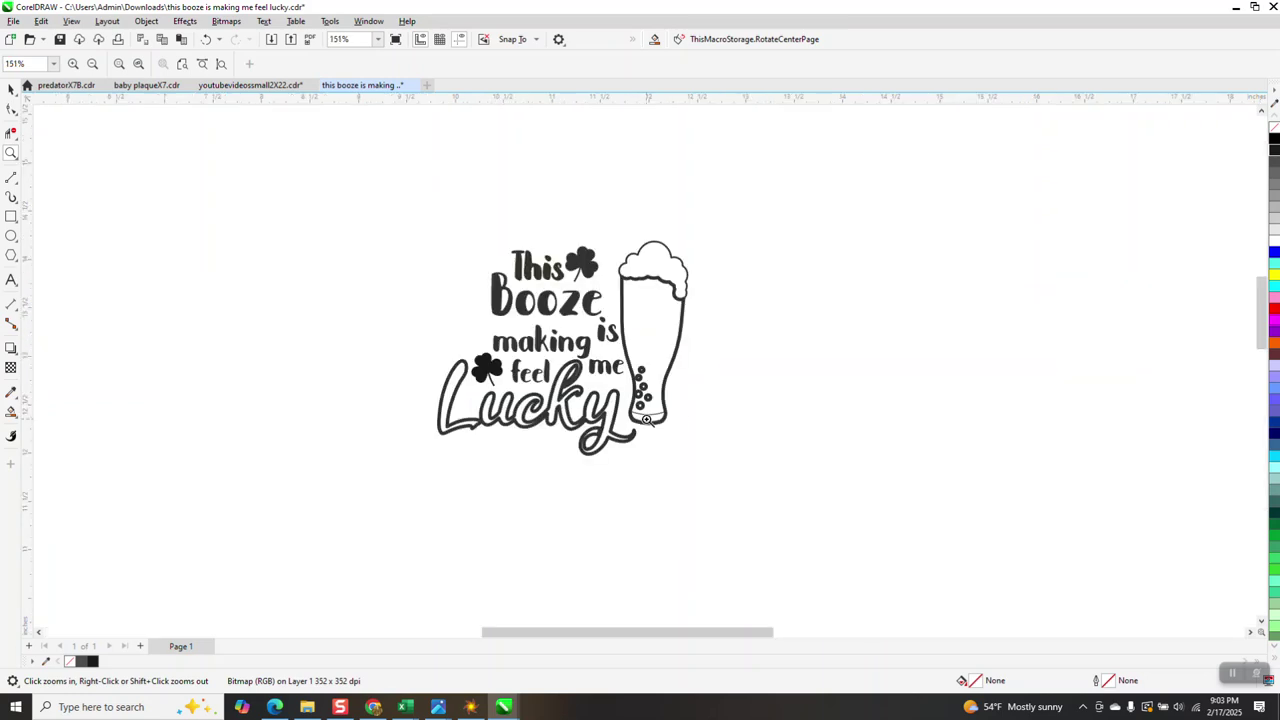
pyautogui.scroll(-1, 666, 407)
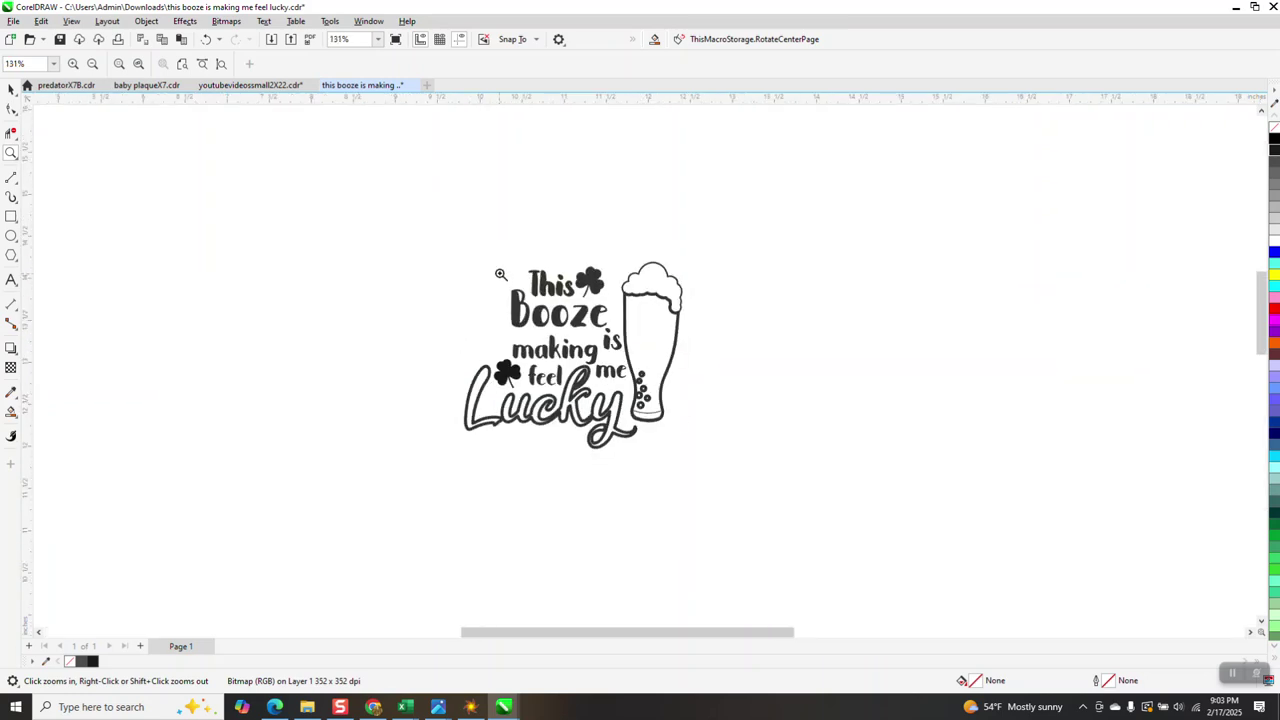
pyautogui.moveTo(459, 231); pyautogui.dragTo(757, 464)
pyautogui.scroll(-2, 576, 366)
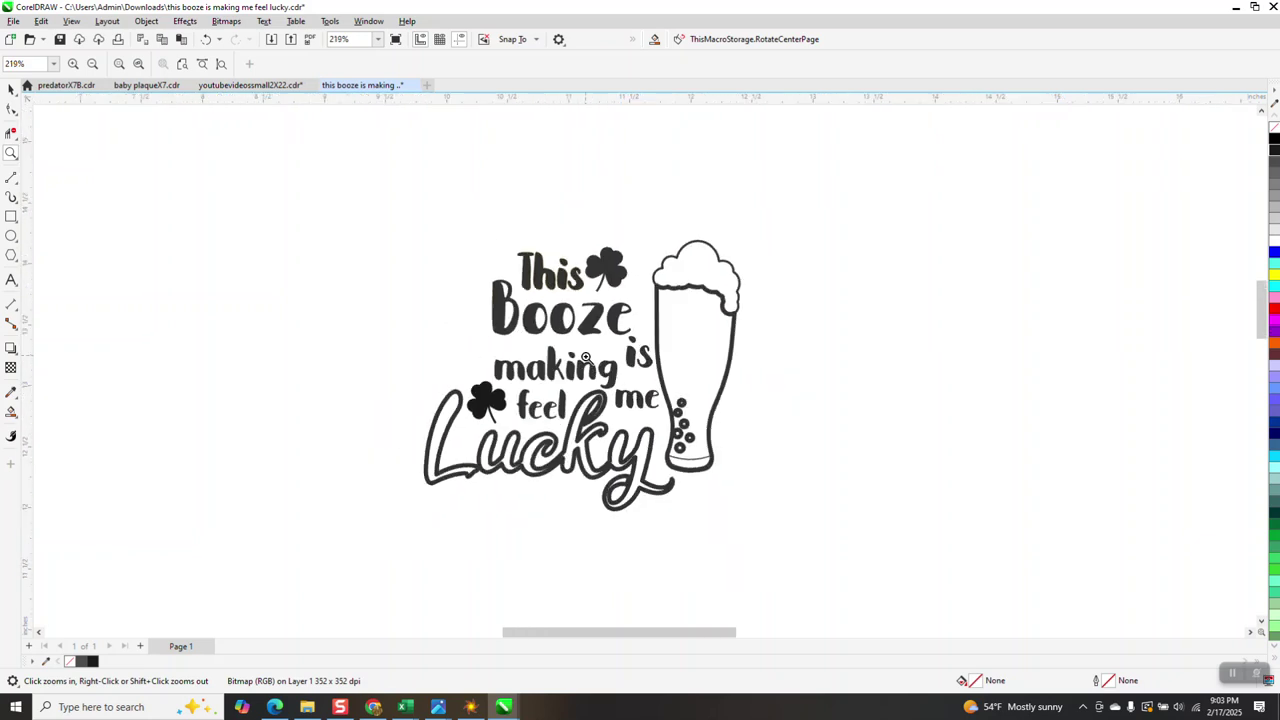
pyautogui.scroll(-3, 576, 366)
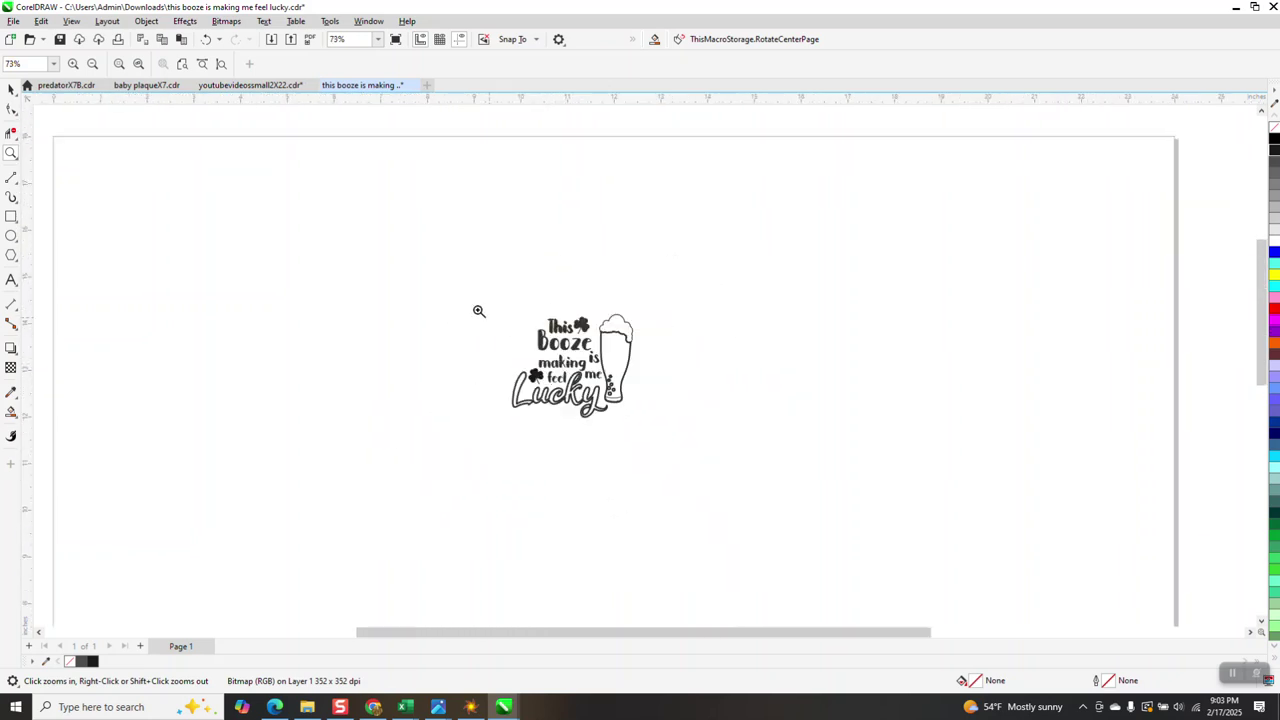
pyautogui.moveTo(481, 295); pyautogui.dragTo(690, 449)
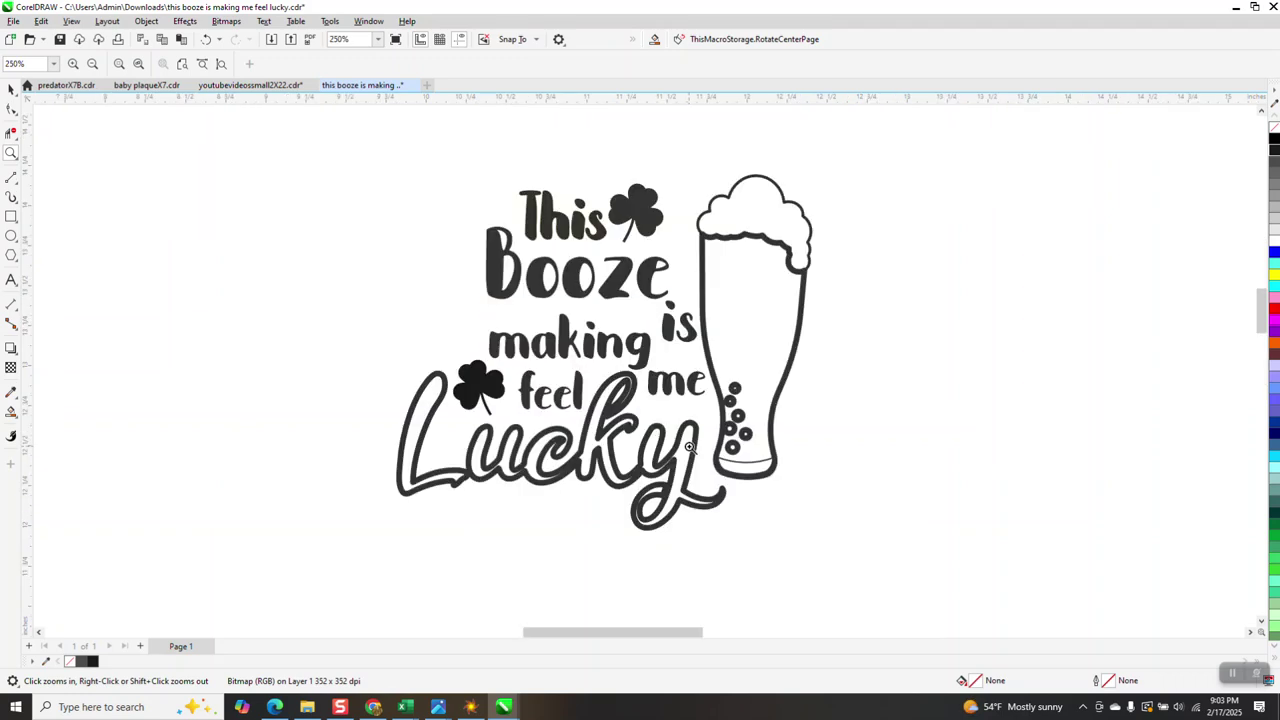
# Step: Try a dark grey #4D4D4D fill and a #1A1A1A outline colour on the whole design, undoing each
pyautogui.click(8, 88)
pyautogui.scroll(-1, 150, 188)
pyautogui.moveTo(294, 130); pyautogui.dragTo(720, 516)
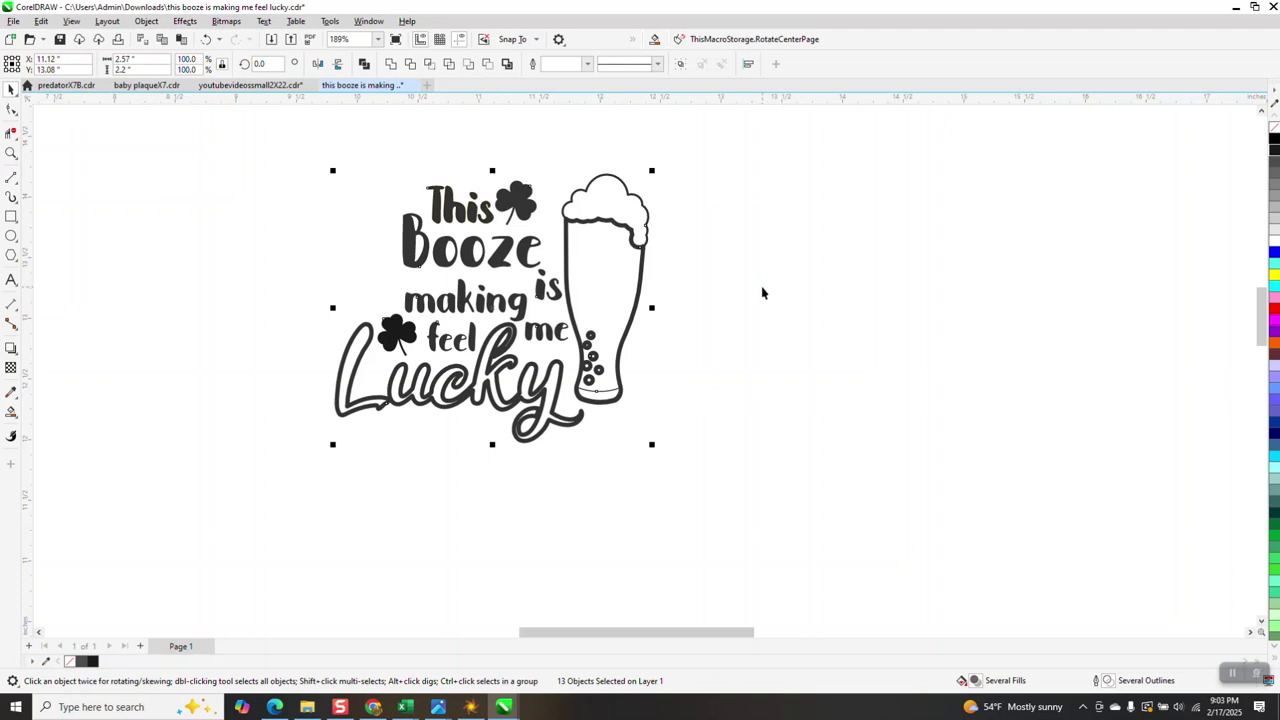
pyautogui.click(1274, 165)
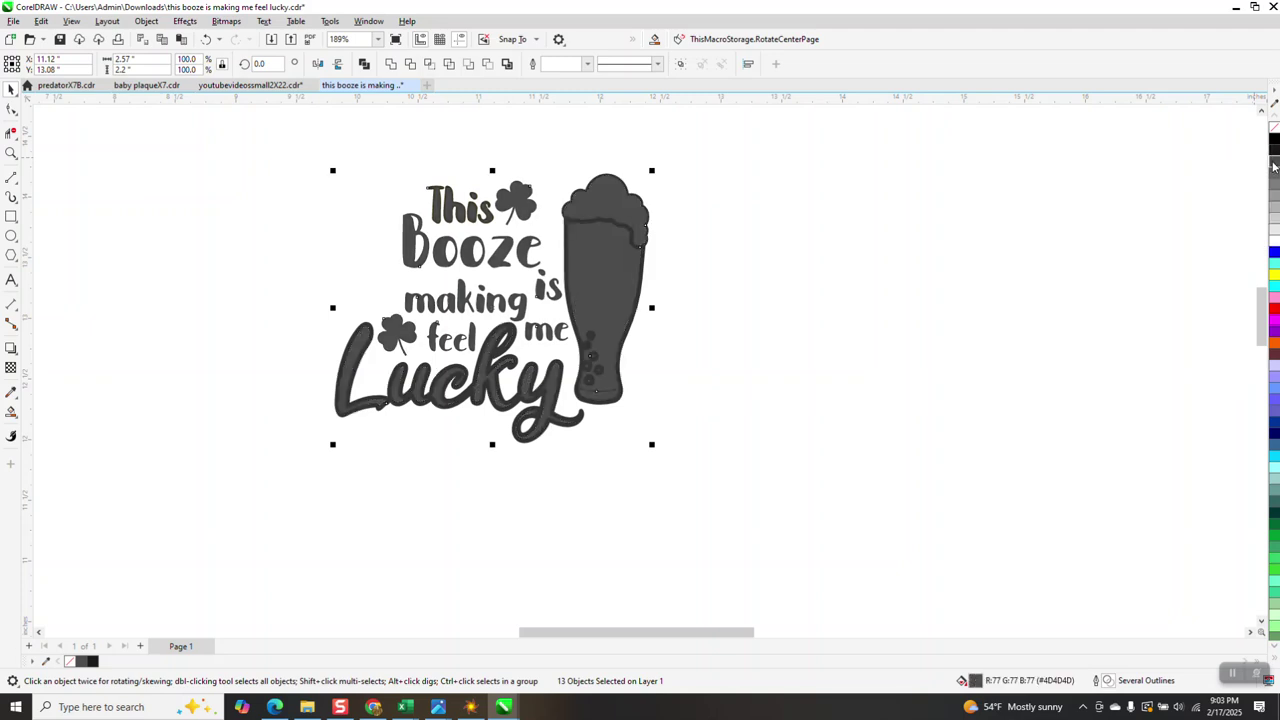
pyautogui.click(206, 39)
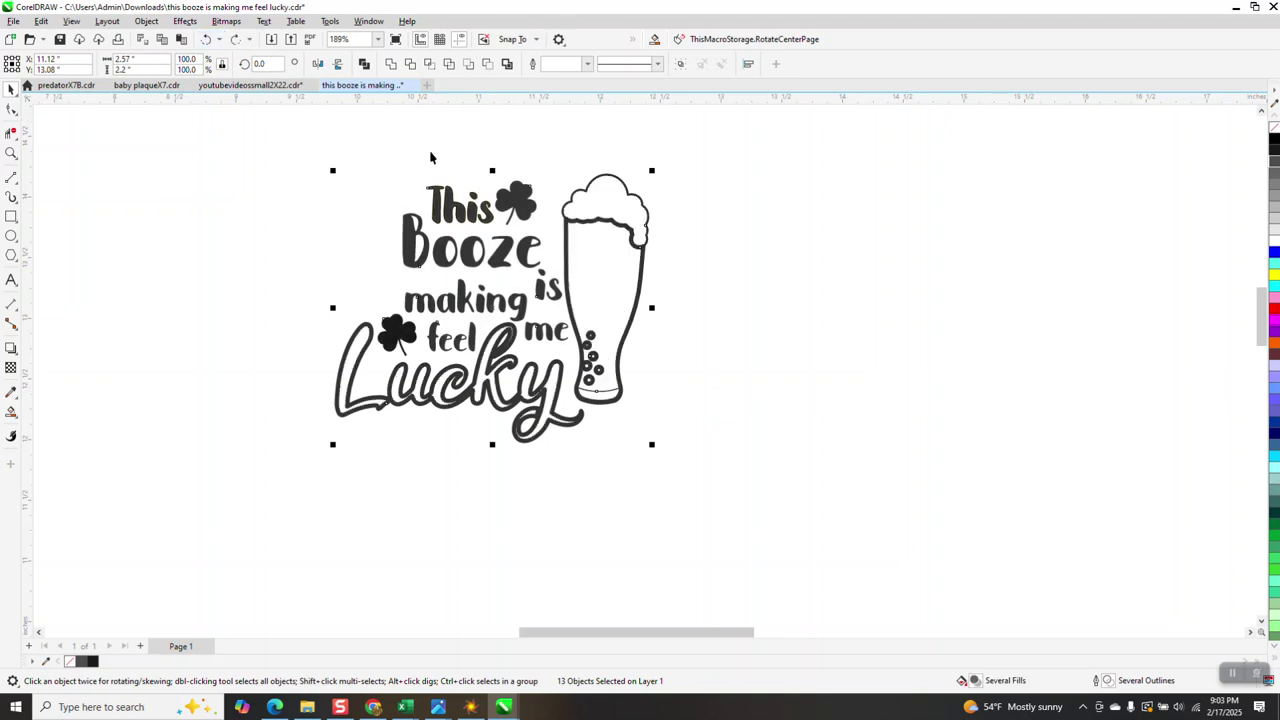
pyautogui.rightClick(1275, 152)
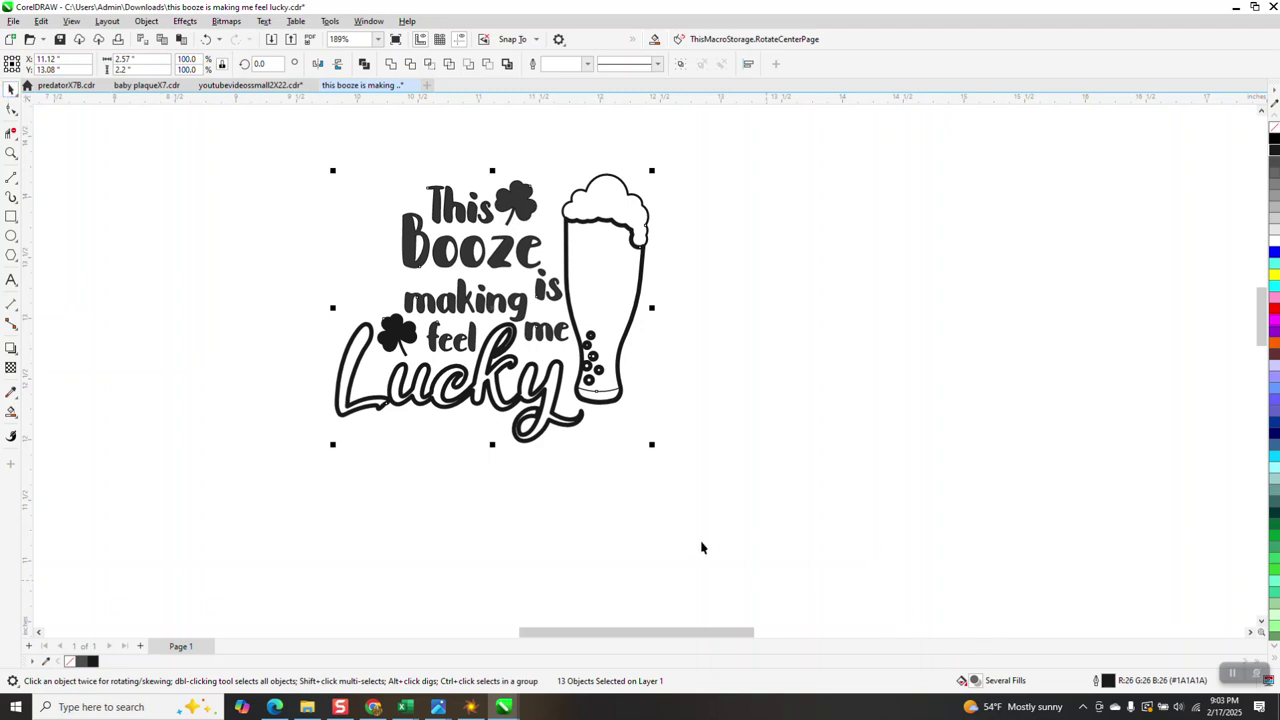
pyautogui.click(207, 41)
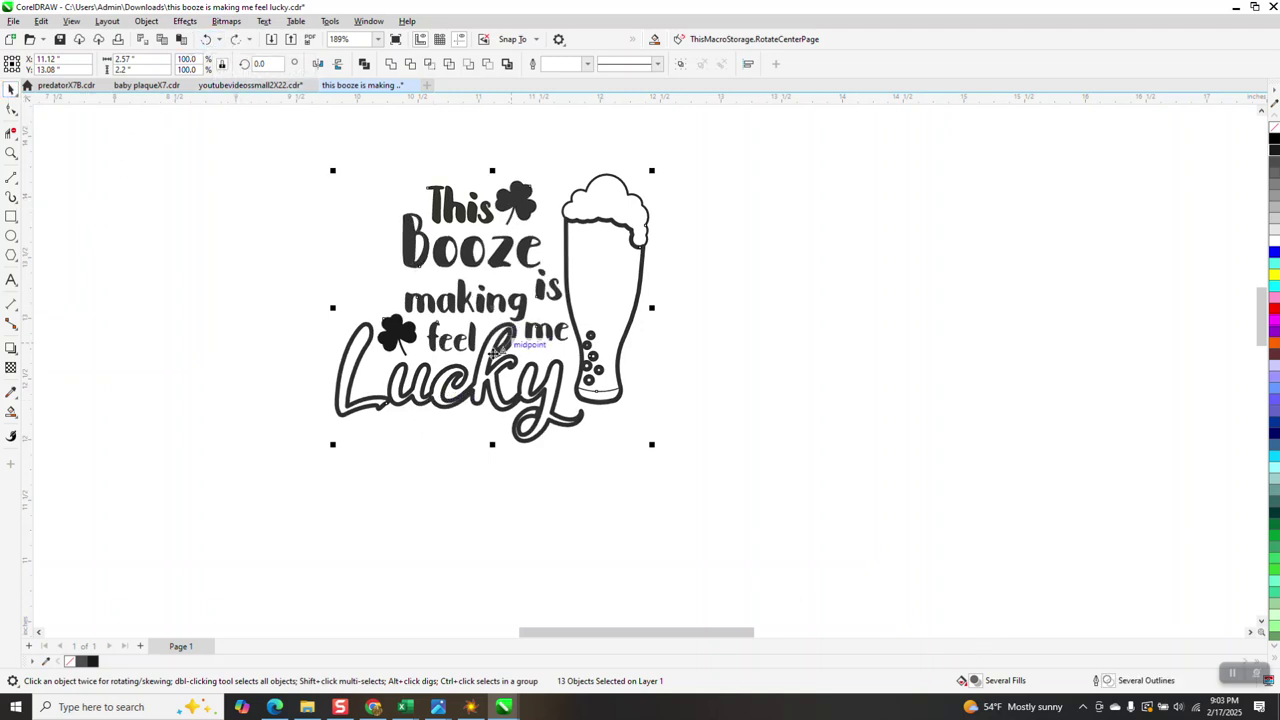
# Step: Thin the outline of the "Lucky" lettering, trying 2.0 pt first and settling on 1.5 pt
pyautogui.click(11, 153)
pyautogui.moveTo(575, 380); pyautogui.dragTo(576, 381)
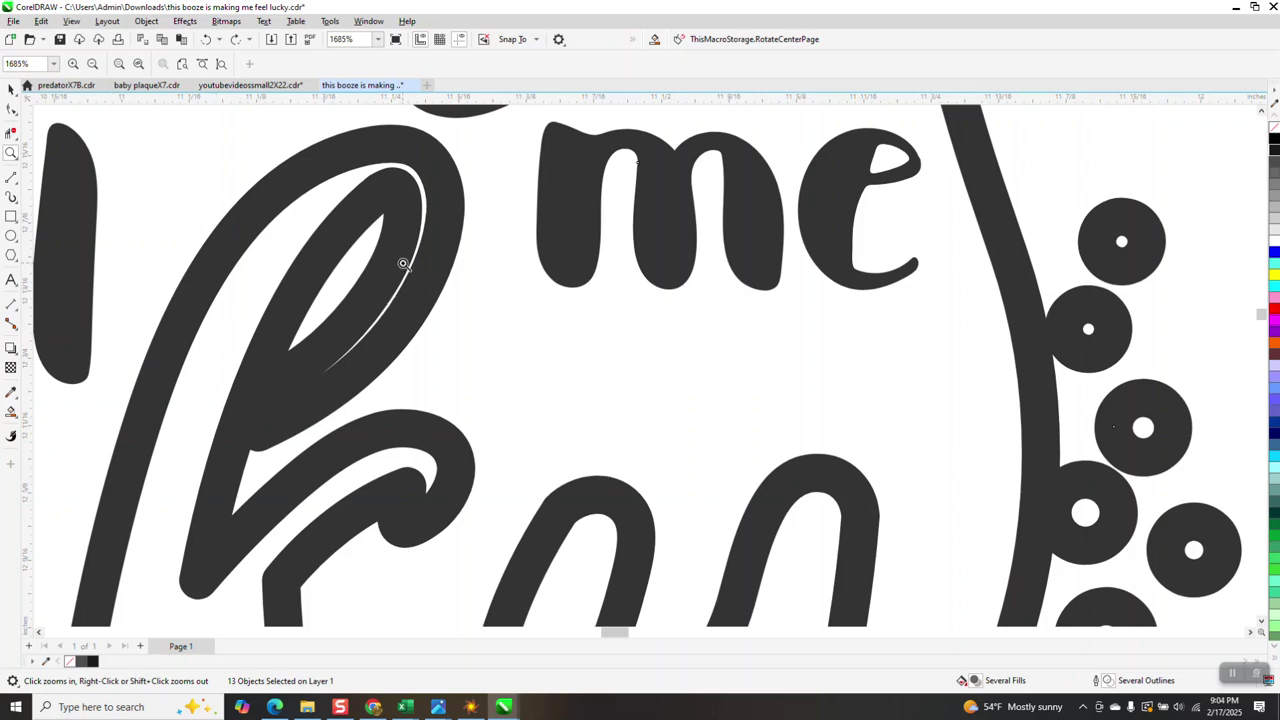
pyautogui.scroll(-1, 424, 251)
pyautogui.scroll(-2, 412, 245)
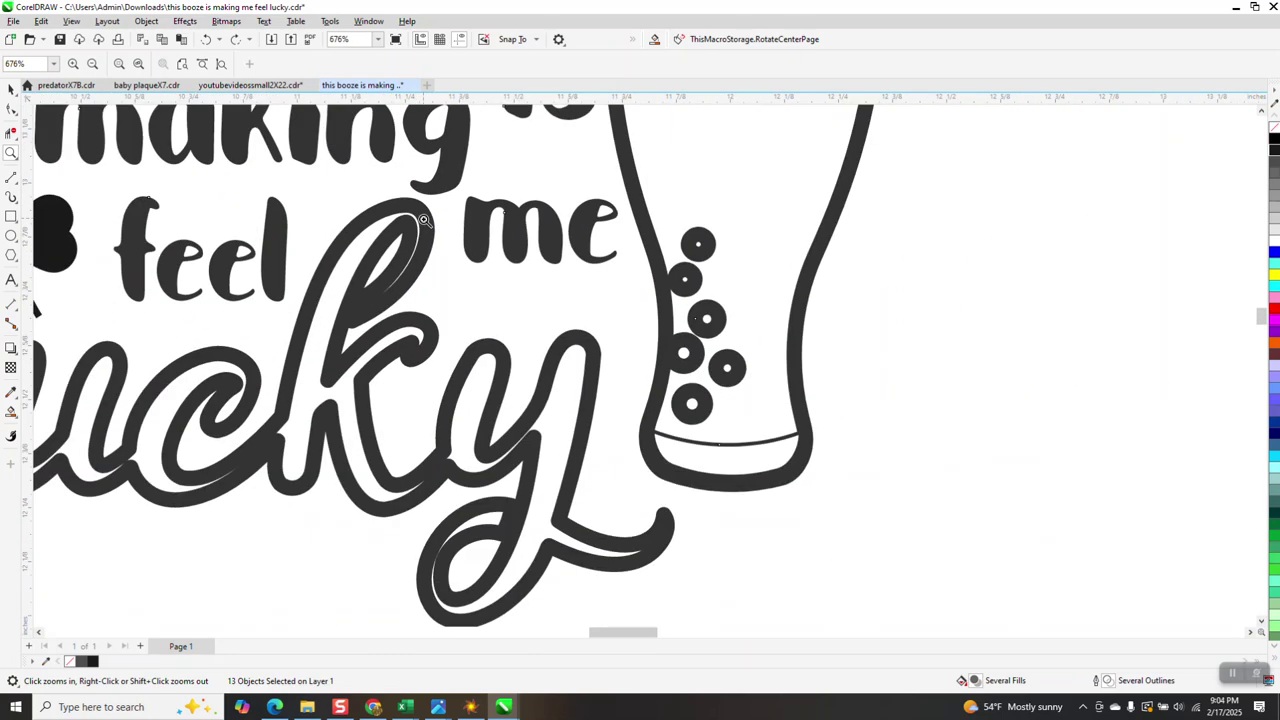
pyautogui.scroll(-1, 416, 240)
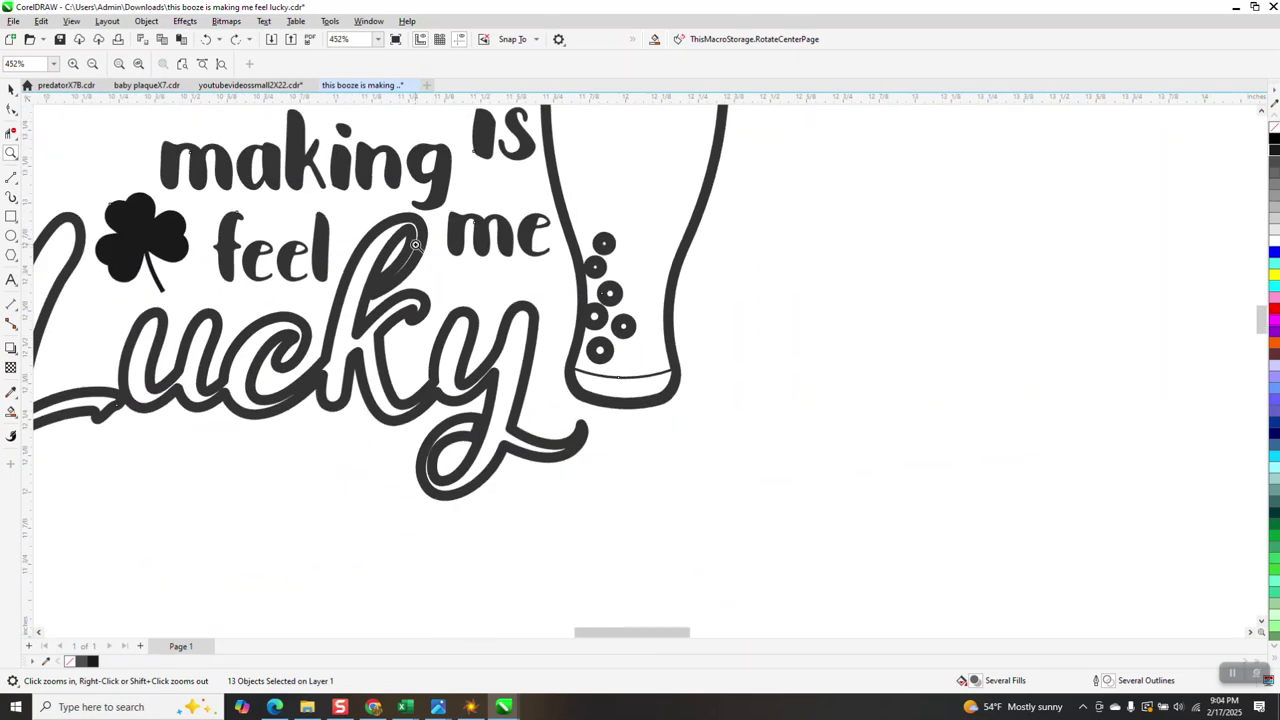
pyautogui.scroll(-2, 416, 245)
pyautogui.click(12, 89)
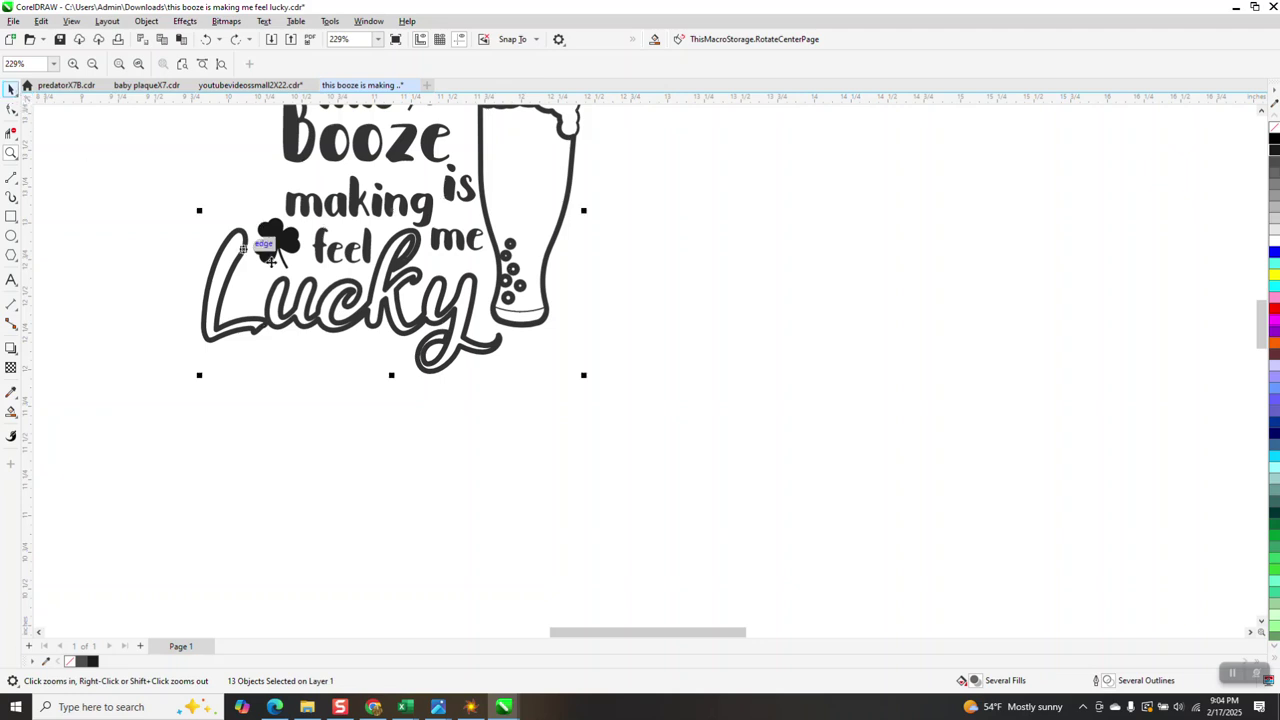
pyautogui.click(455, 367)
pyautogui.click(417, 64)
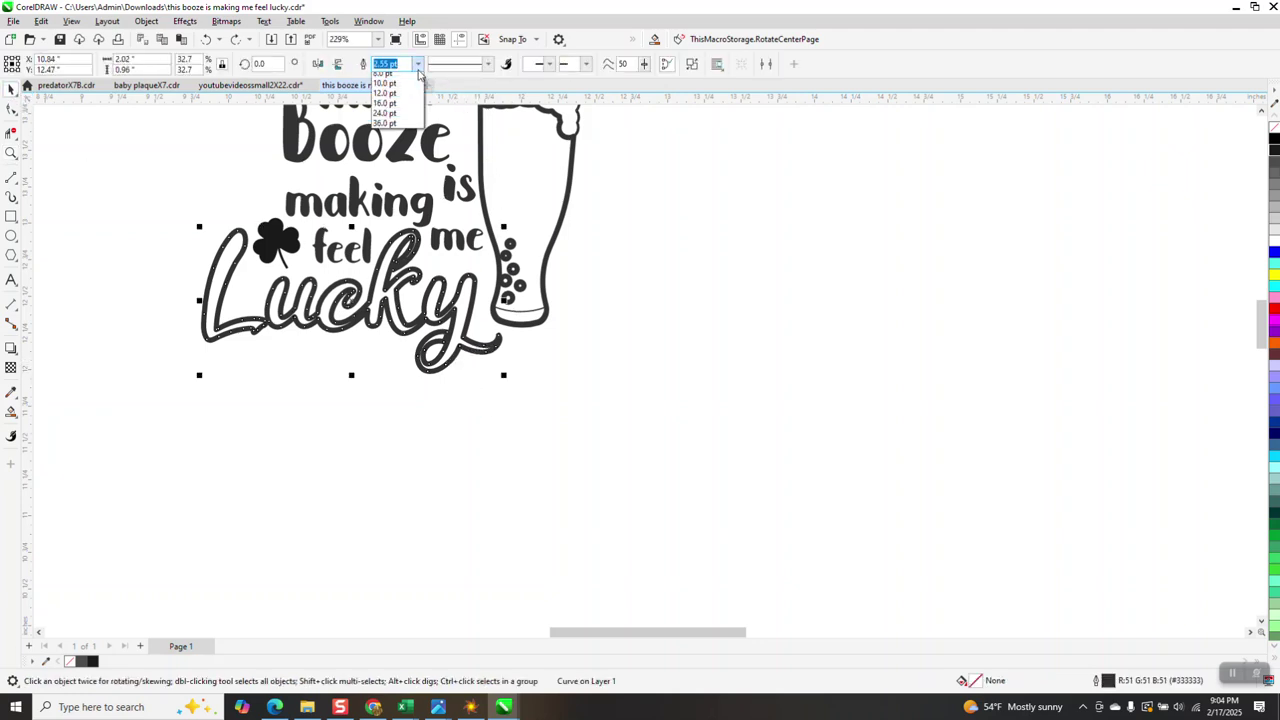
pyautogui.click(387, 138)
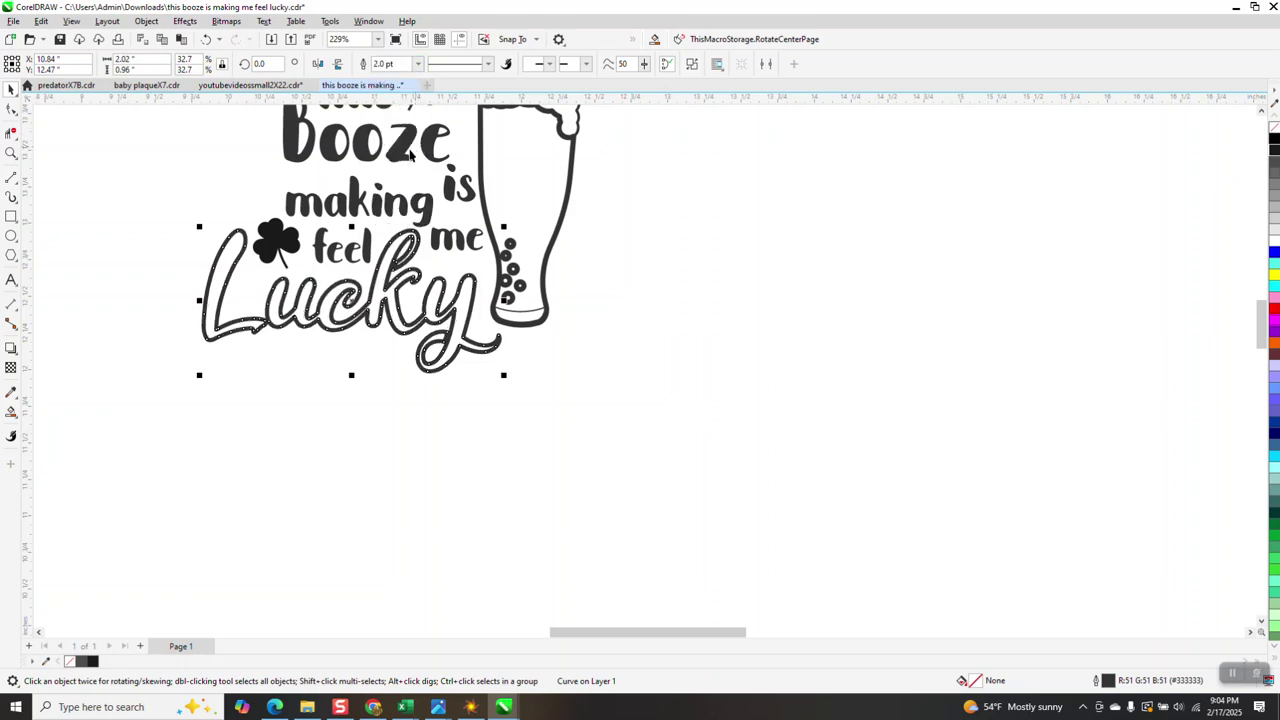
pyautogui.click(418, 64)
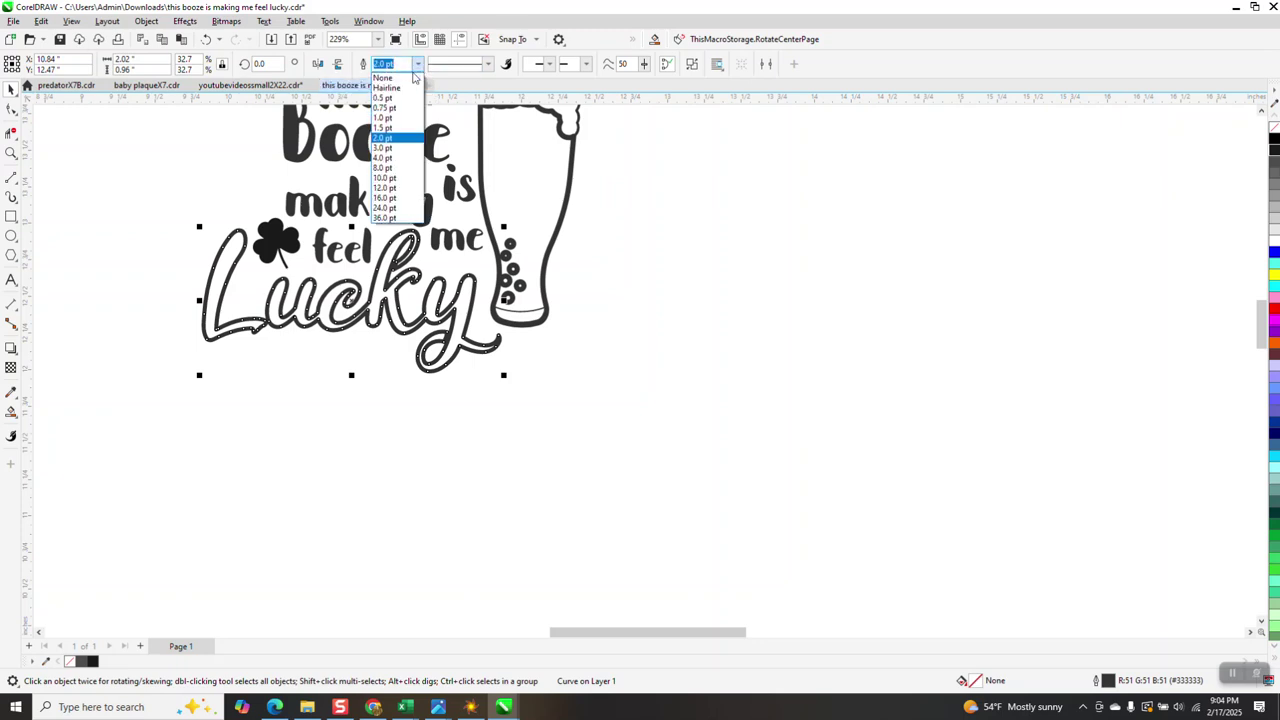
pyautogui.click(390, 135)
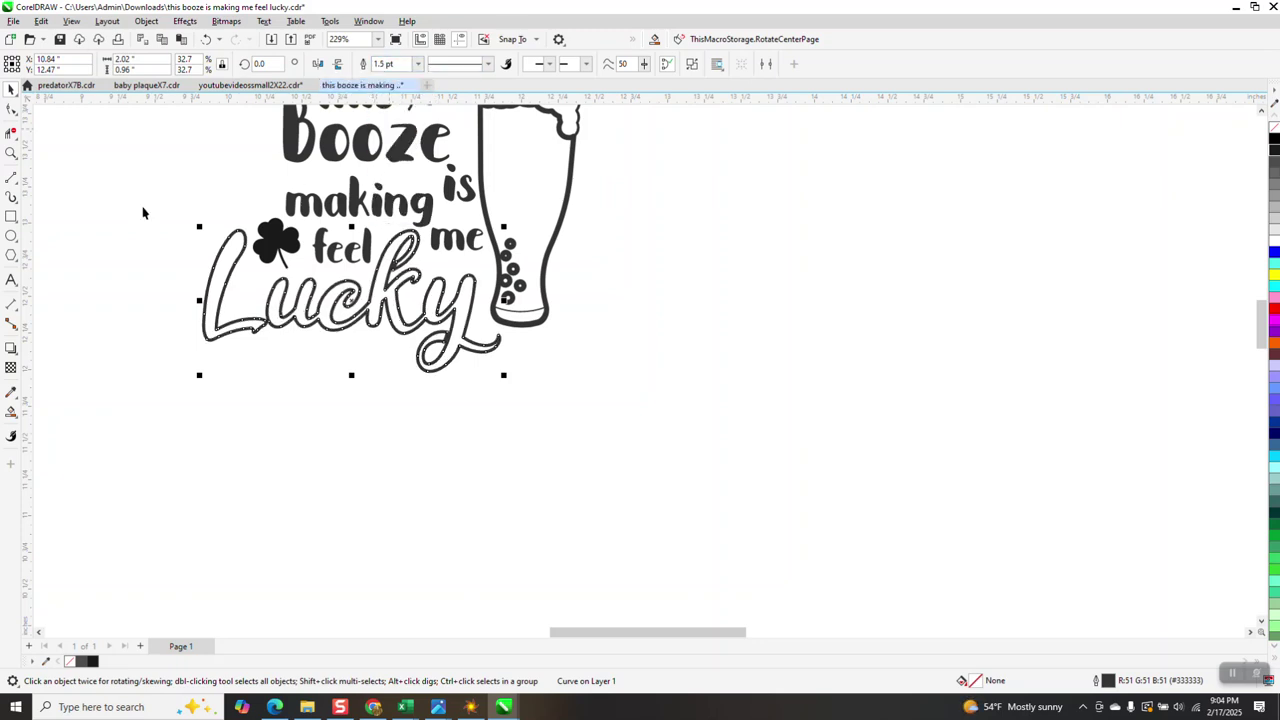
# Step: Draw a rectangle about 5.73 × 3.19 inches around the whole design and fill it with yellow
pyautogui.click(11, 152)
pyautogui.moveTo(314, 226); pyautogui.dragTo(561, 336)
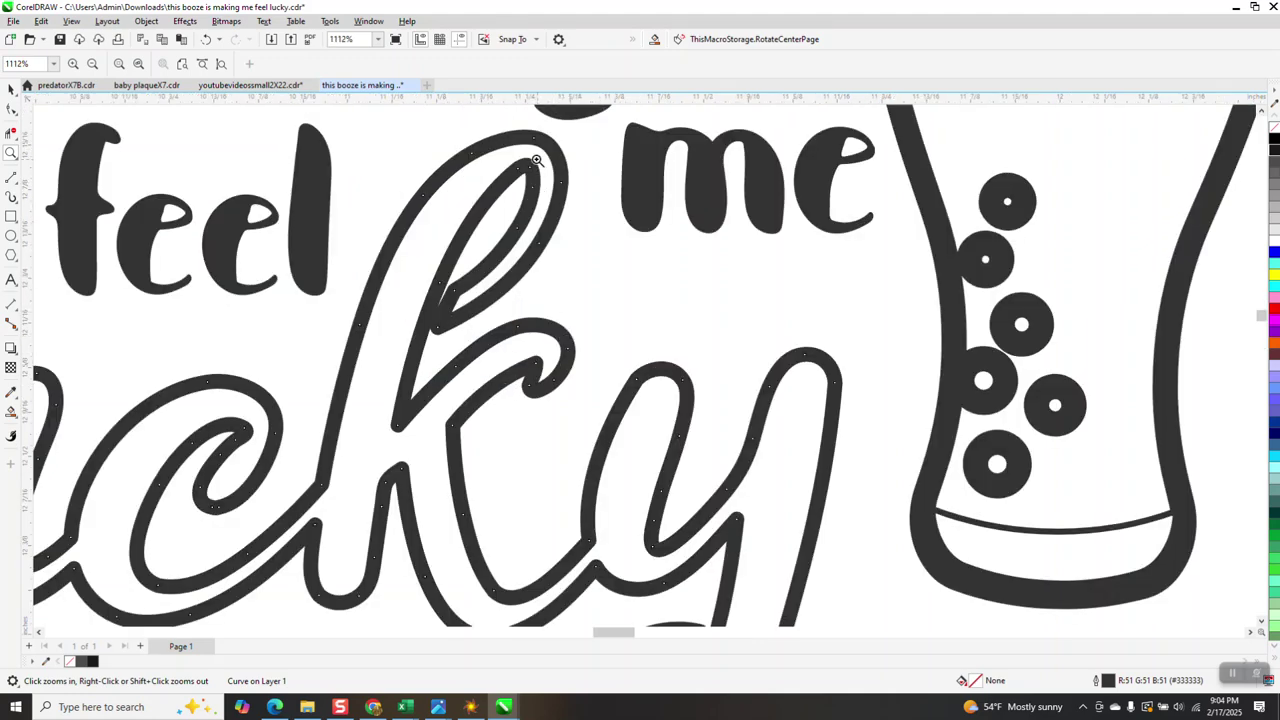
pyautogui.scroll(-3, 420, 320)
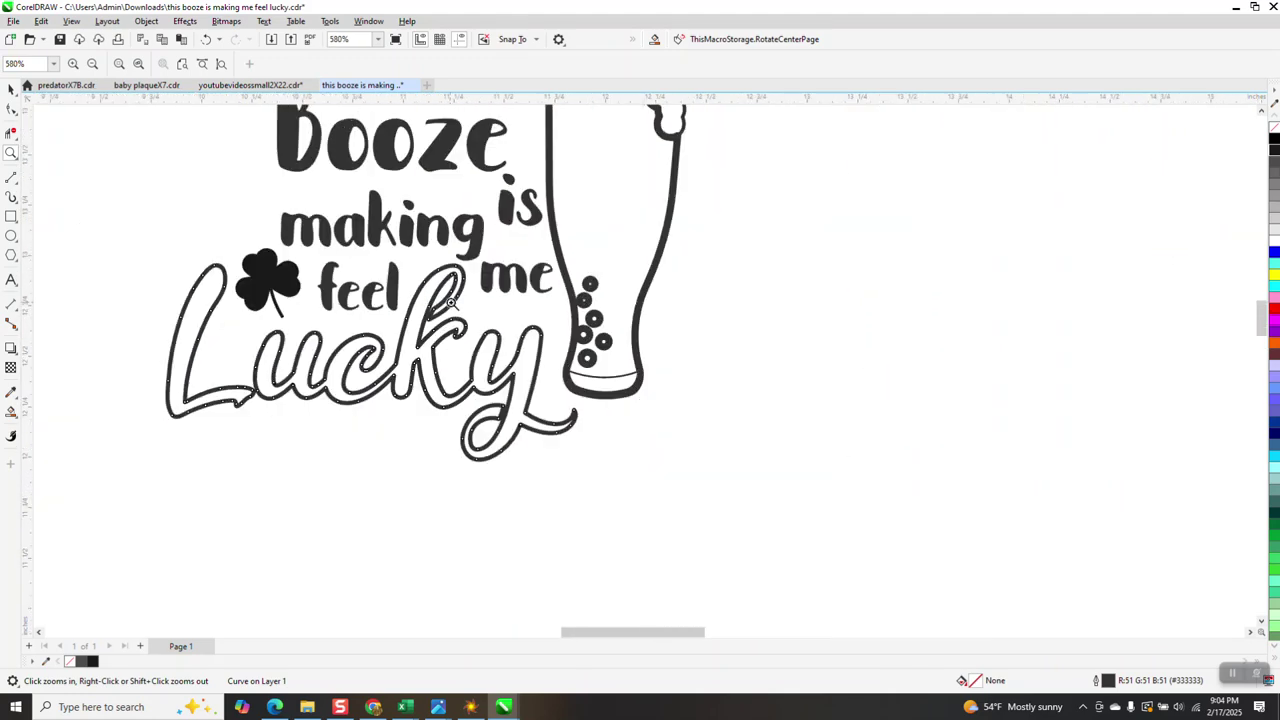
pyautogui.scroll(-5, 451, 302)
pyautogui.click(11, 216)
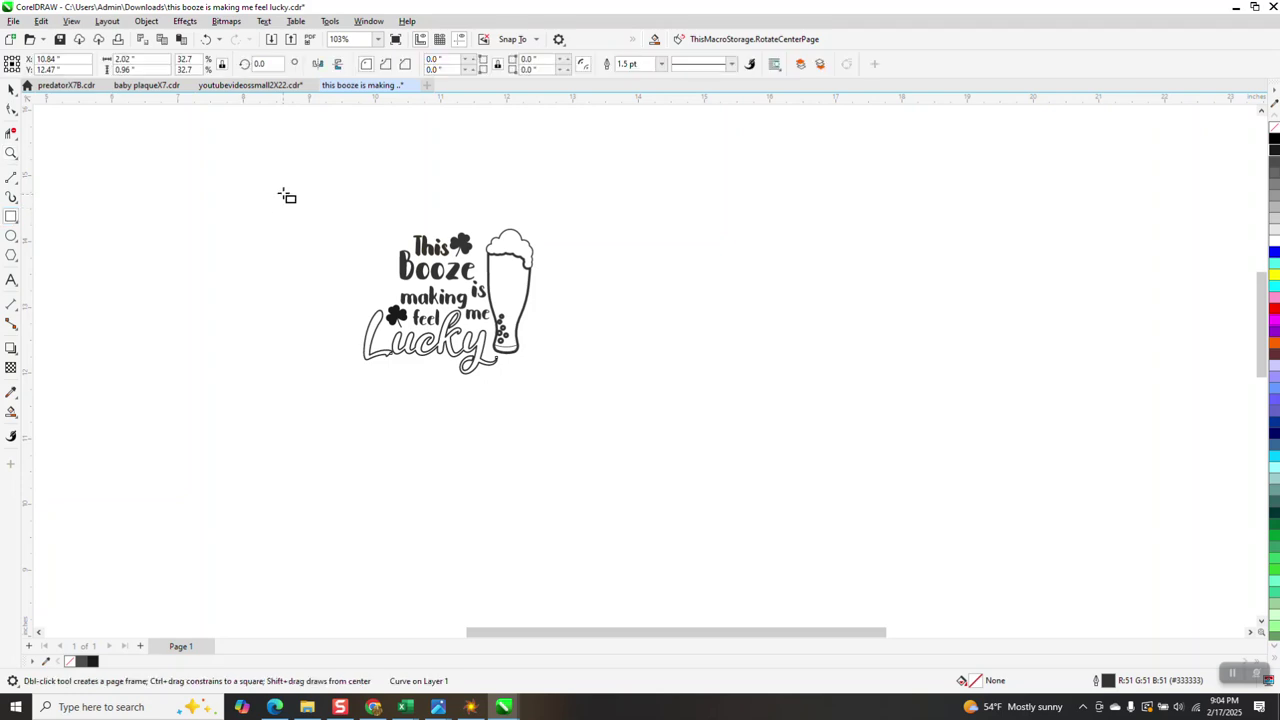
pyautogui.moveTo(304, 197); pyautogui.dragTo(683, 408)
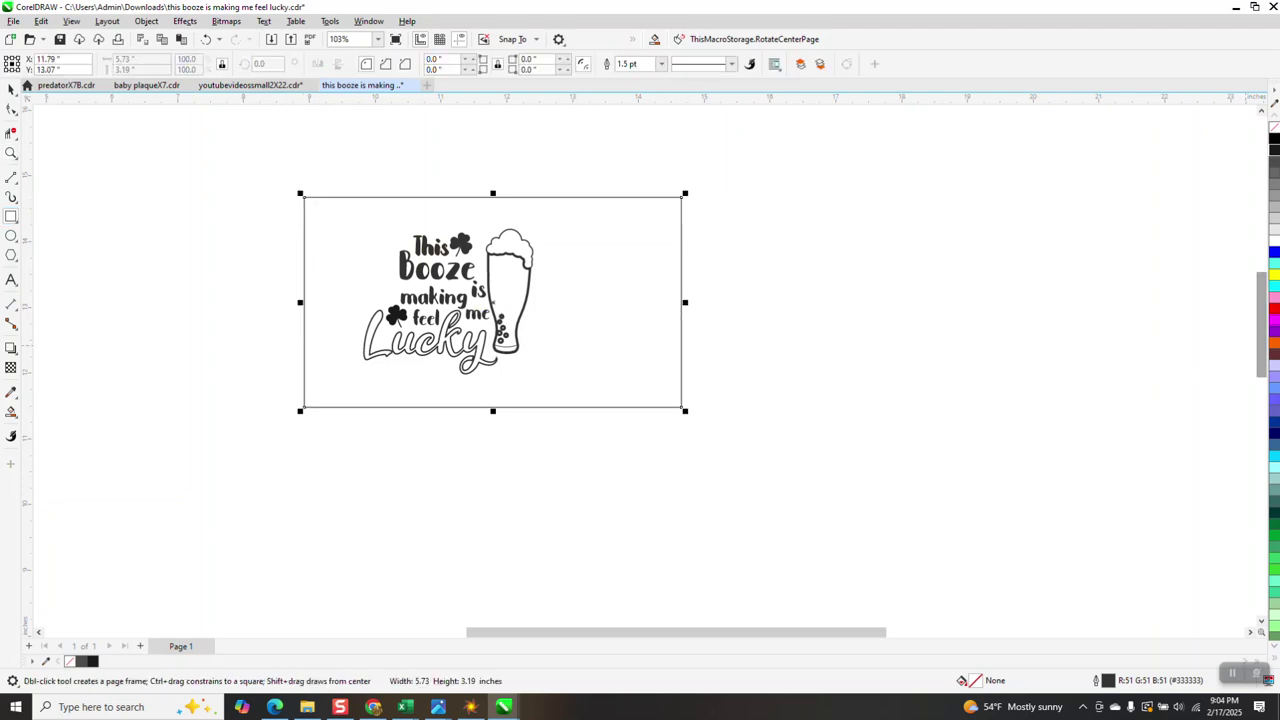
pyautogui.click(1274, 274)
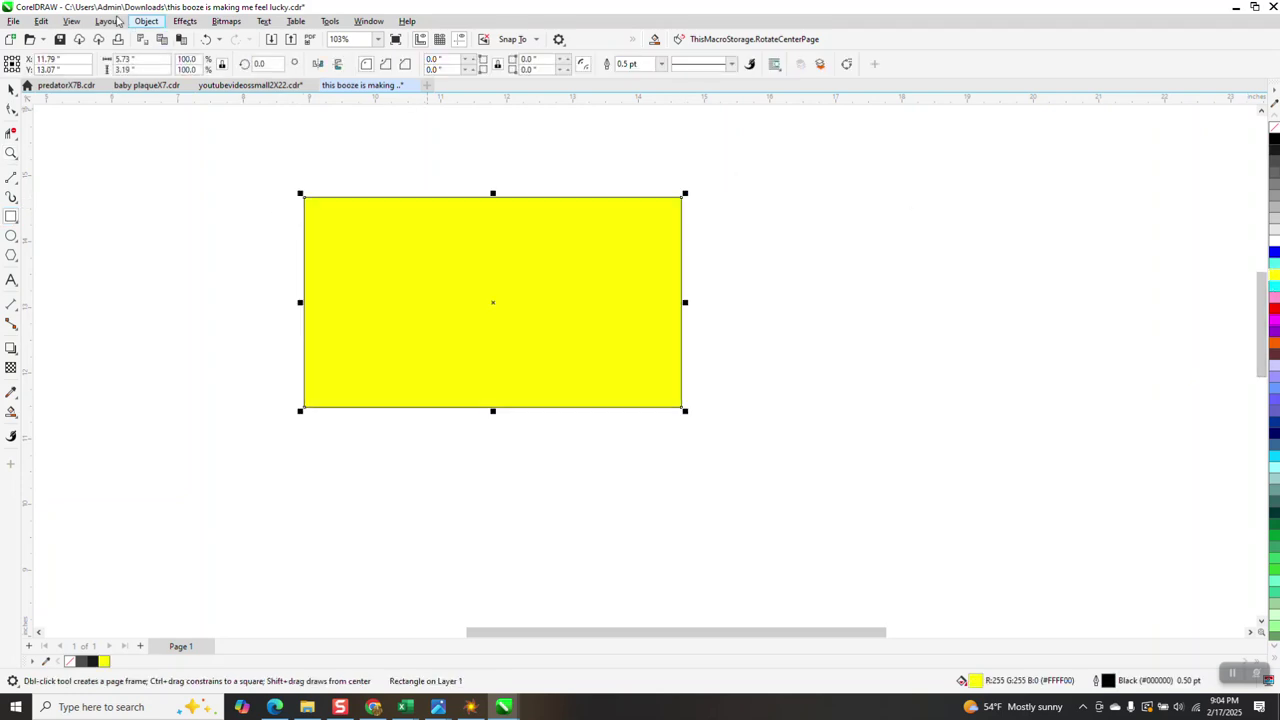
# Step: Send the yellow rectangle to the back, behind the lettering and beer glass
pyautogui.click(184, 21)
pyautogui.click(184, 21)
pyautogui.click(146, 21)
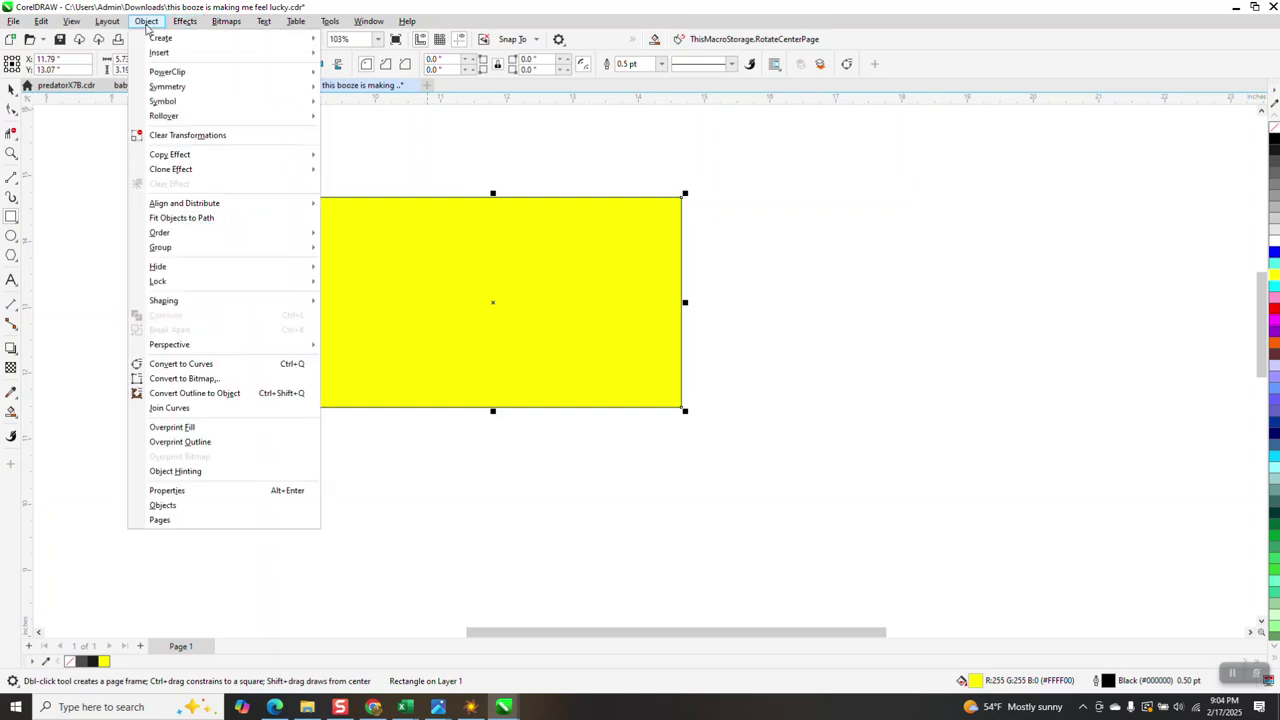
pyautogui.moveTo(158, 232)
pyautogui.click(358, 255)
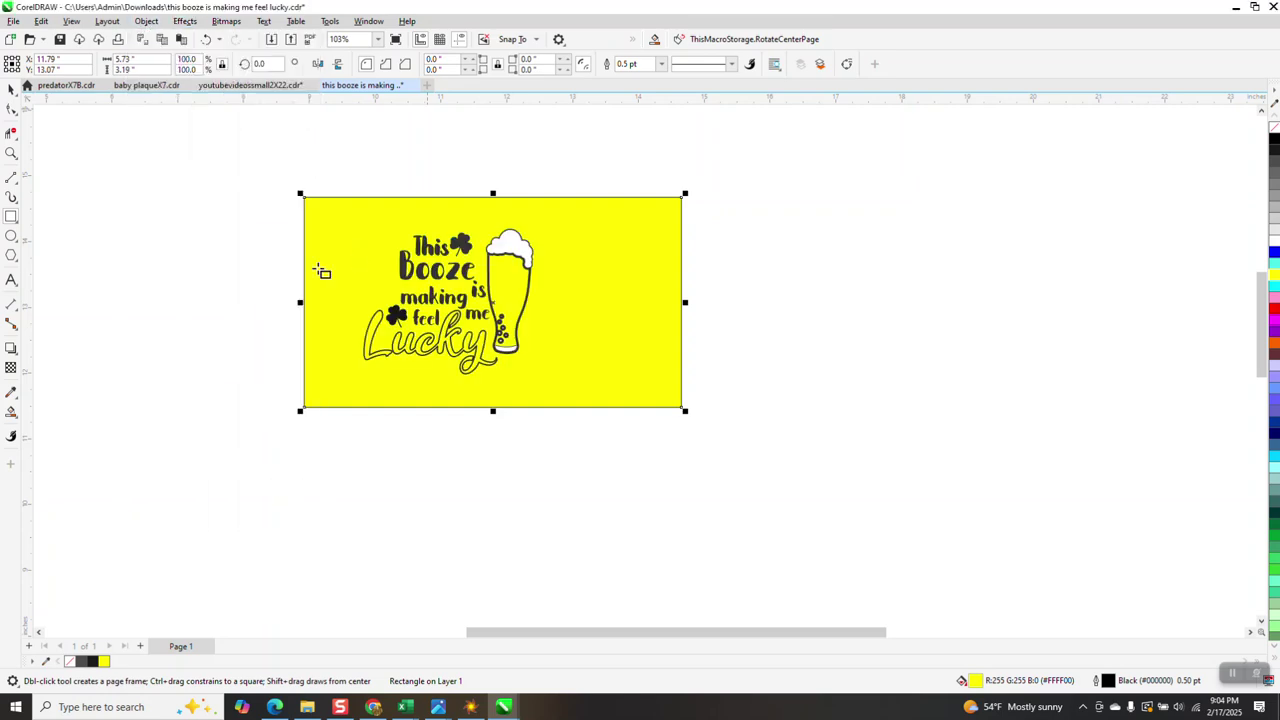
# Step: Remove the white fill from the foam on top of the beer glass
pyautogui.click(11, 88)
pyautogui.click(504, 158)
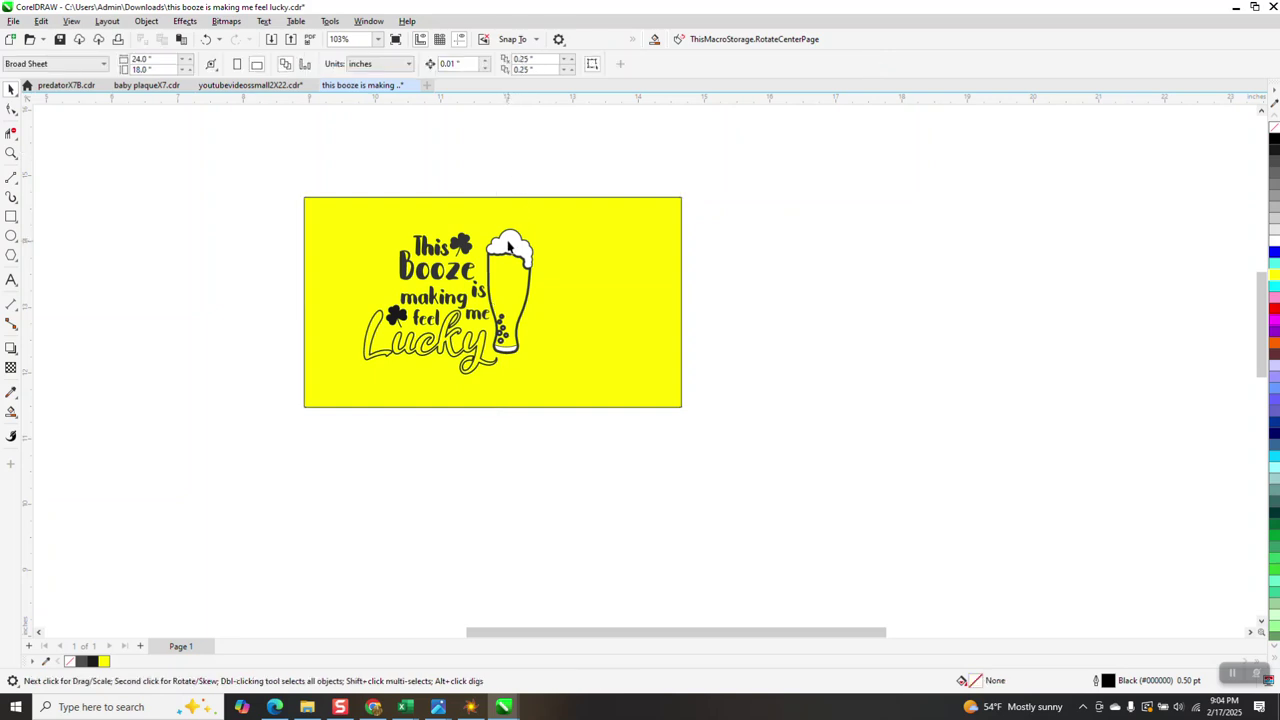
pyautogui.click(508, 246)
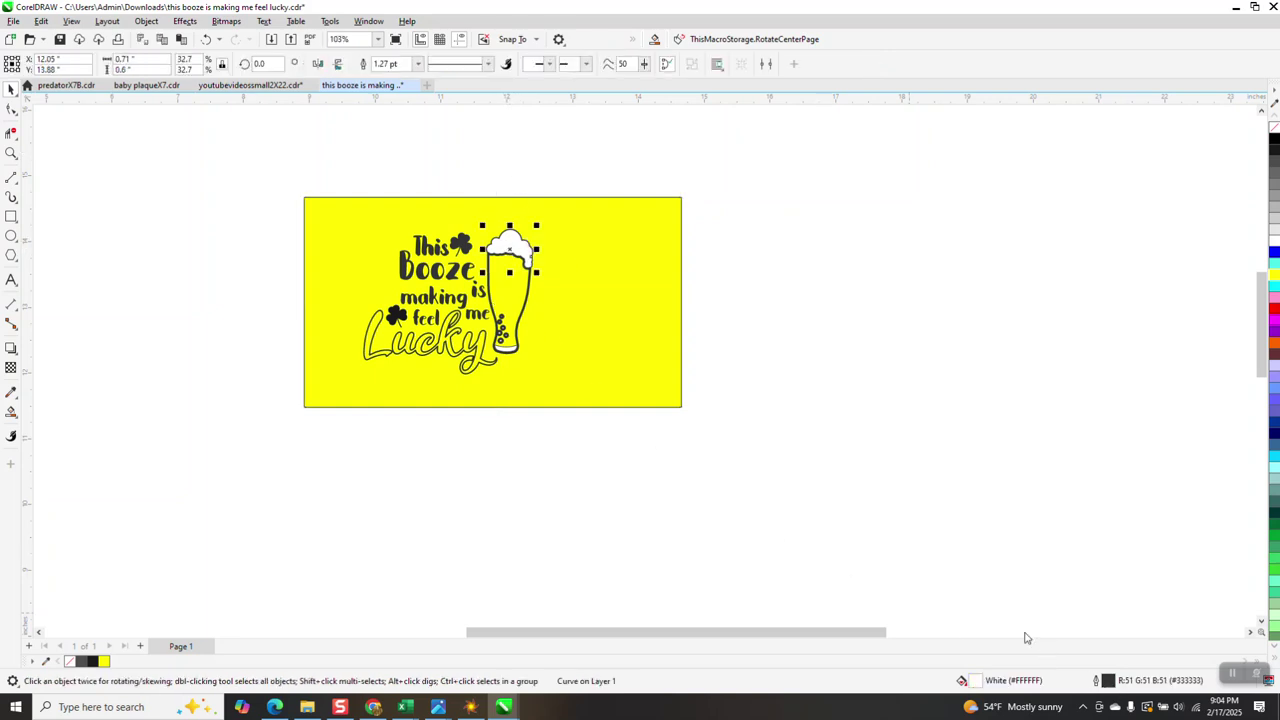
pyautogui.click(1274, 127)
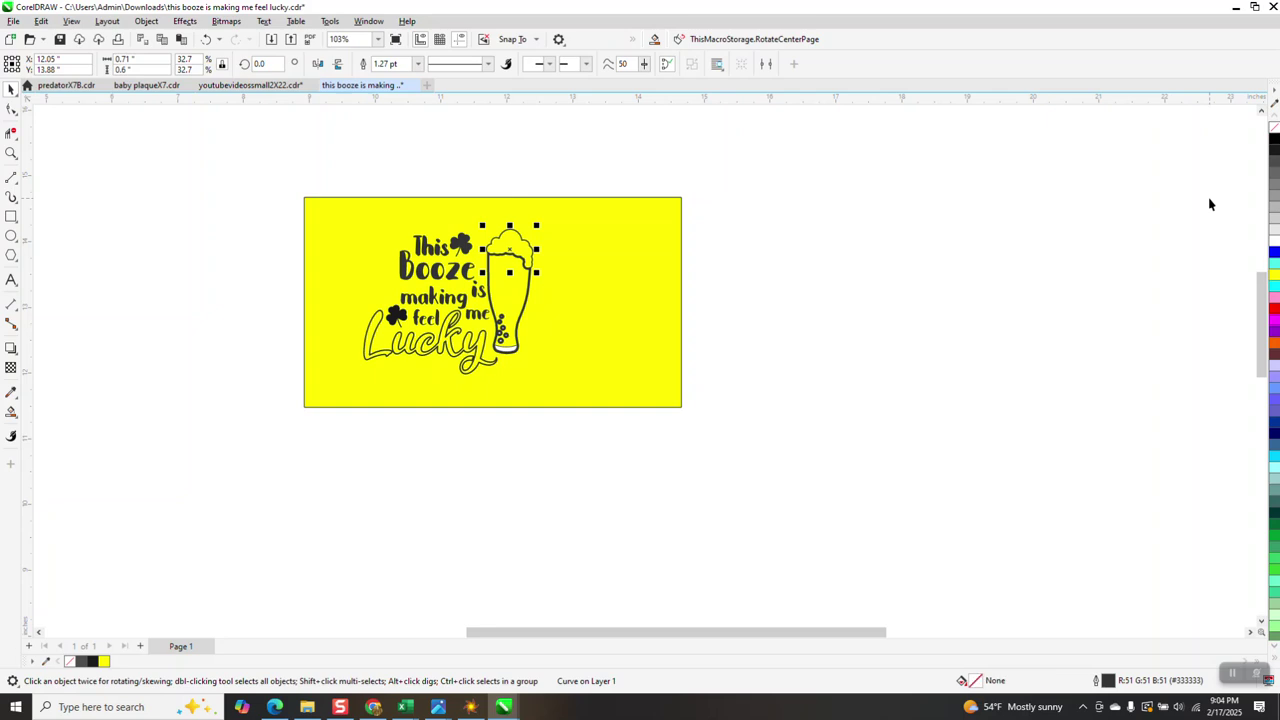
# Step: Remove the white fill from the base of the beer glass and from the bubbles above it
pyautogui.click(509, 352)
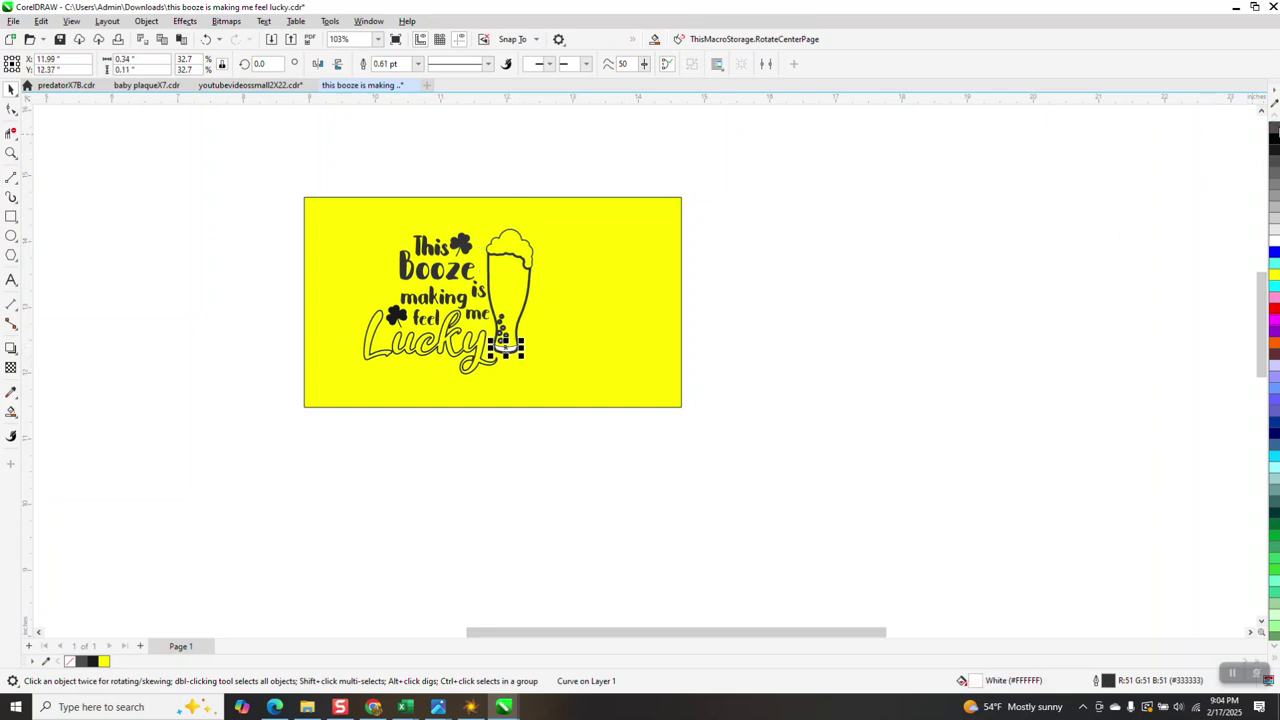
pyautogui.click(915, 318)
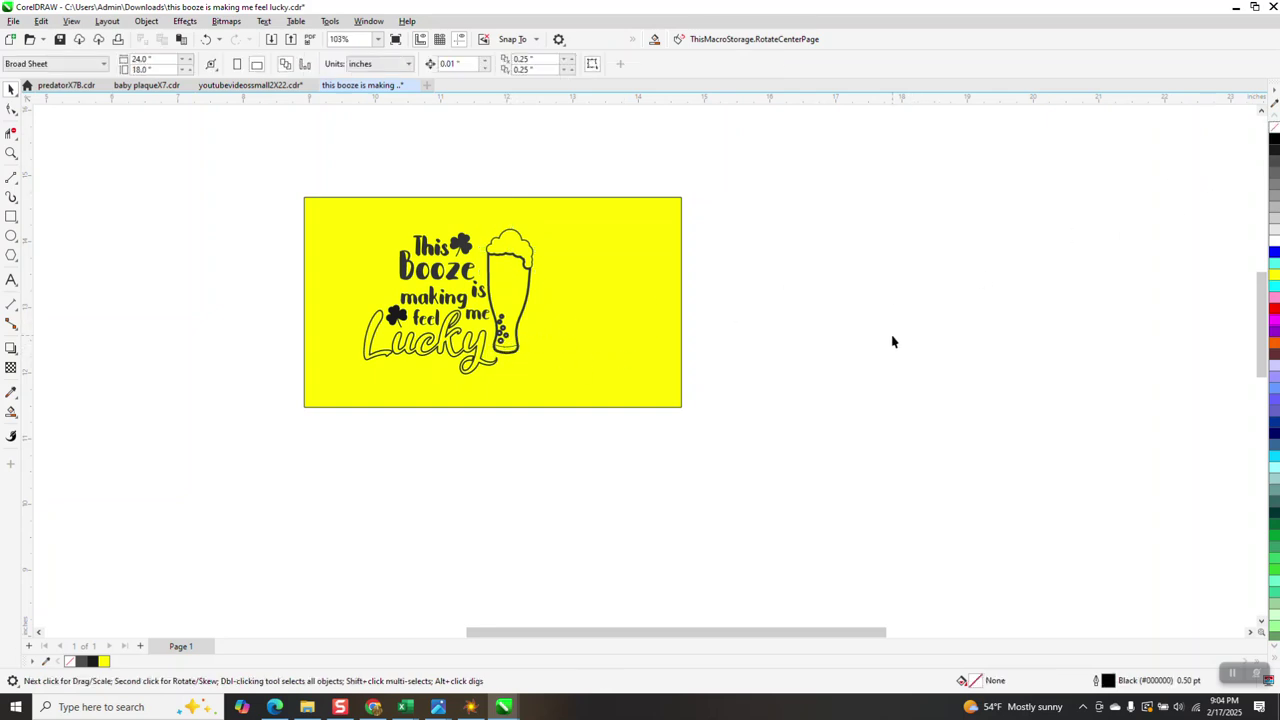
pyautogui.click(20, 152)
pyautogui.moveTo(415, 280); pyautogui.dragTo(605, 397)
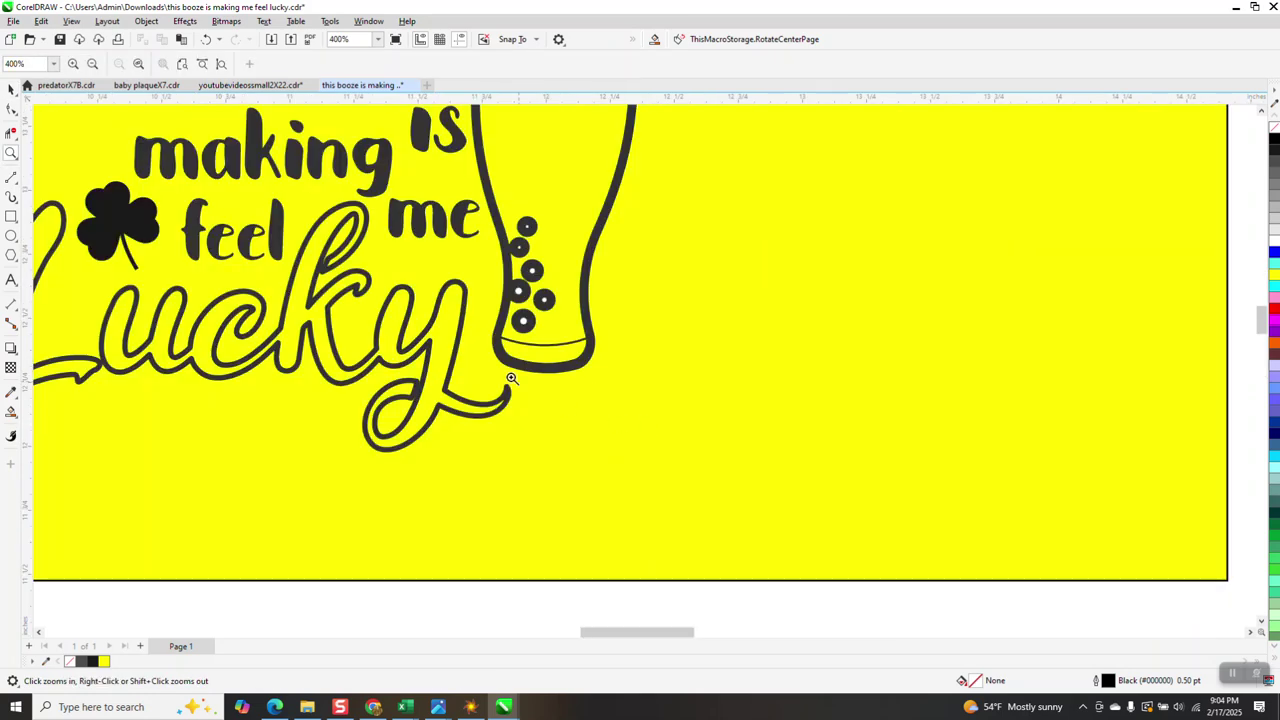
pyautogui.click(12, 88)
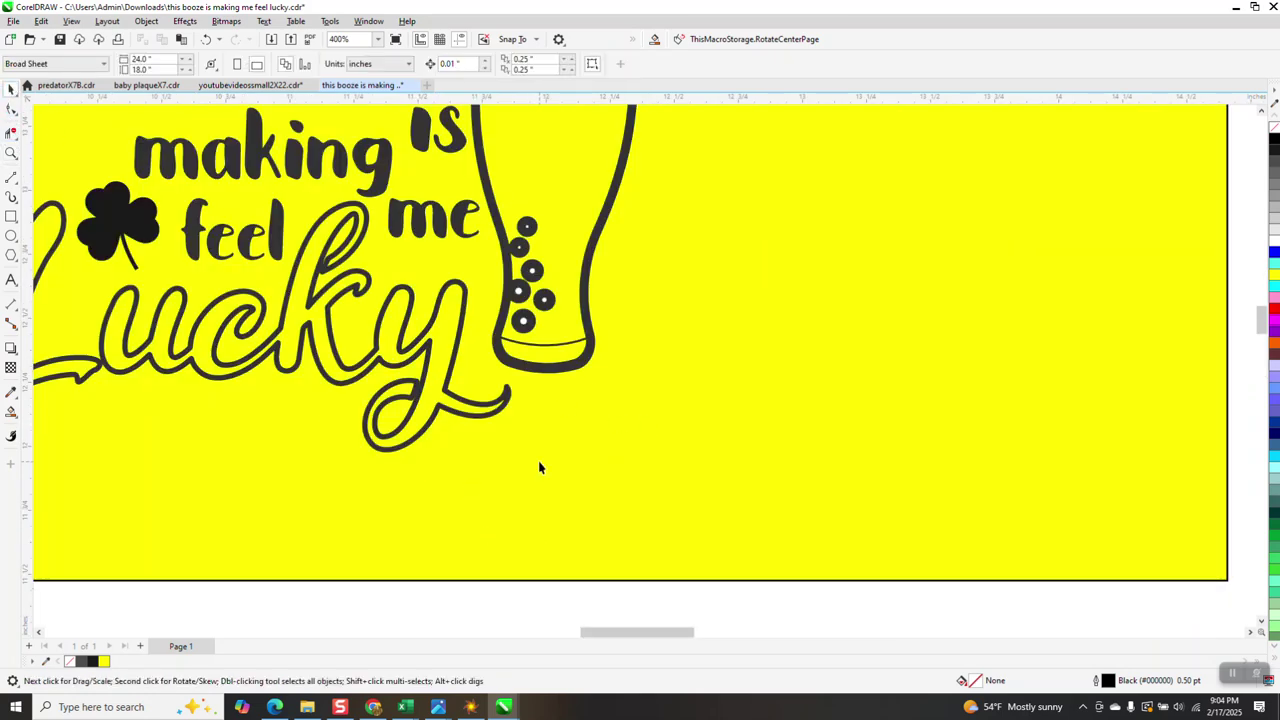
pyautogui.click(545, 302)
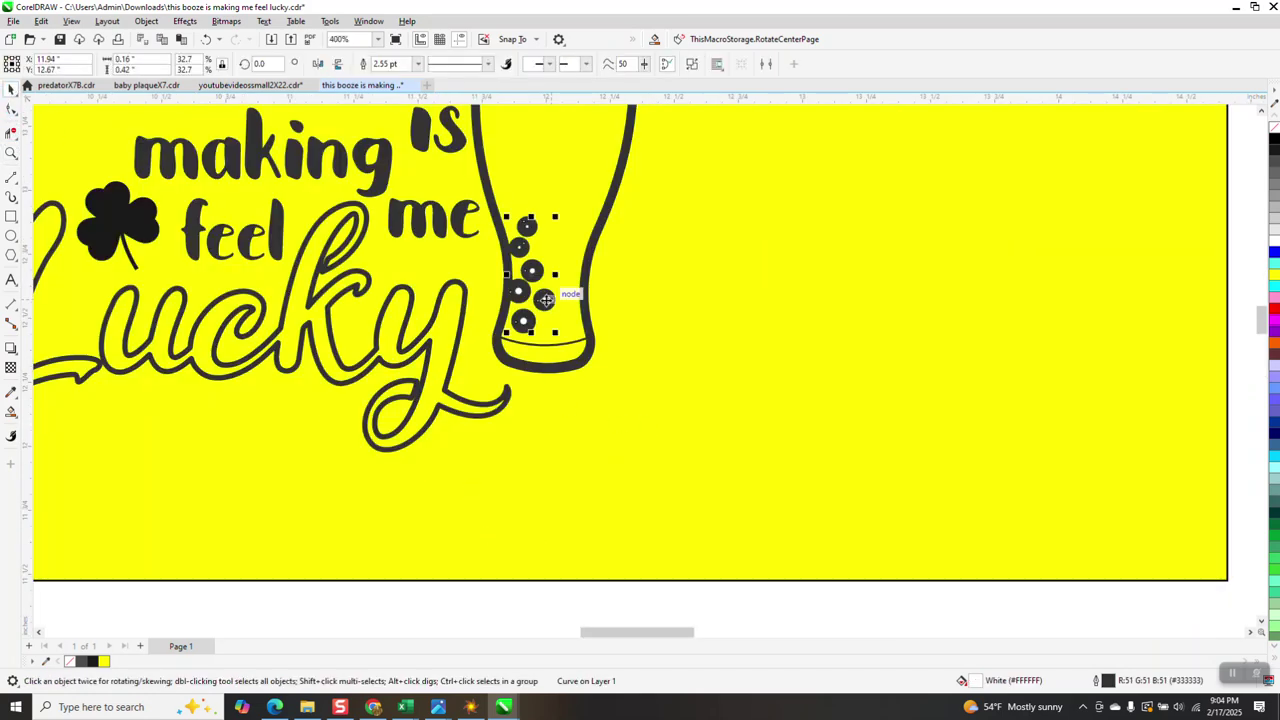
pyautogui.click(1275, 132)
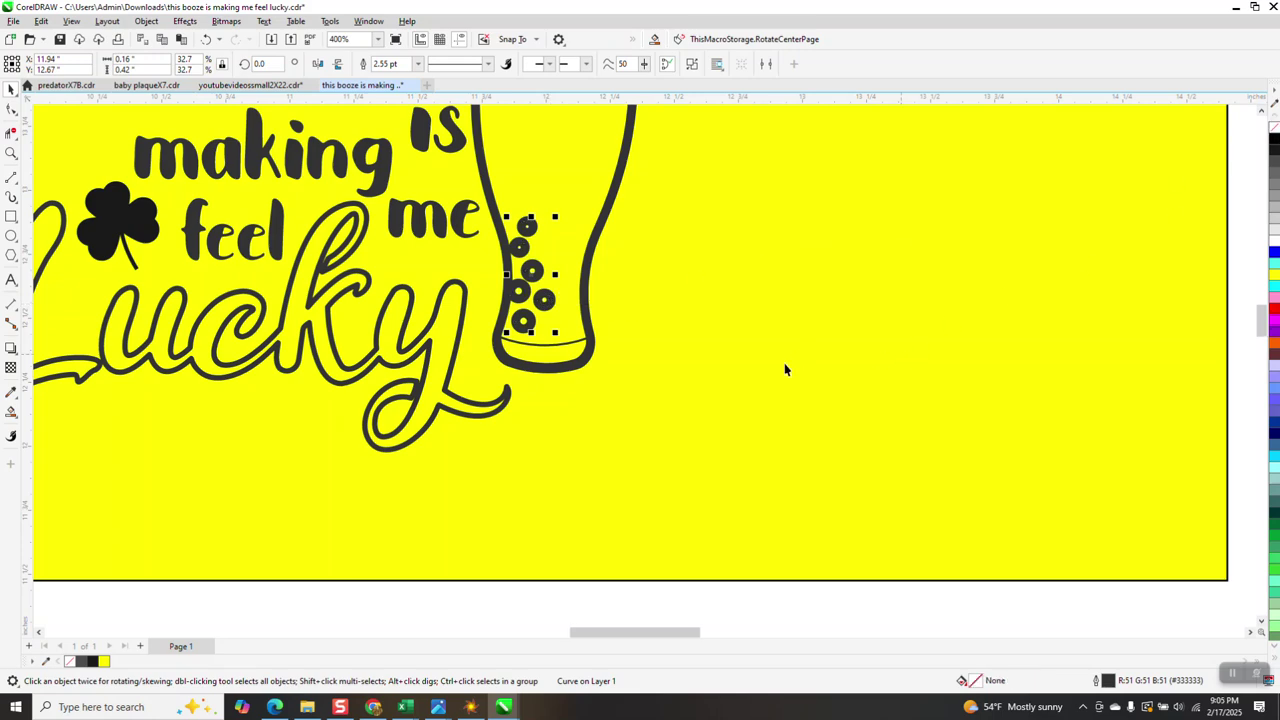
# Step: Delete the yellow background rectangle and group all the remaining lettering, shamrocks and beer glass pieces into one object
pyautogui.scroll(-4, 786, 366)
pyautogui.scroll(-5, 435, 300)
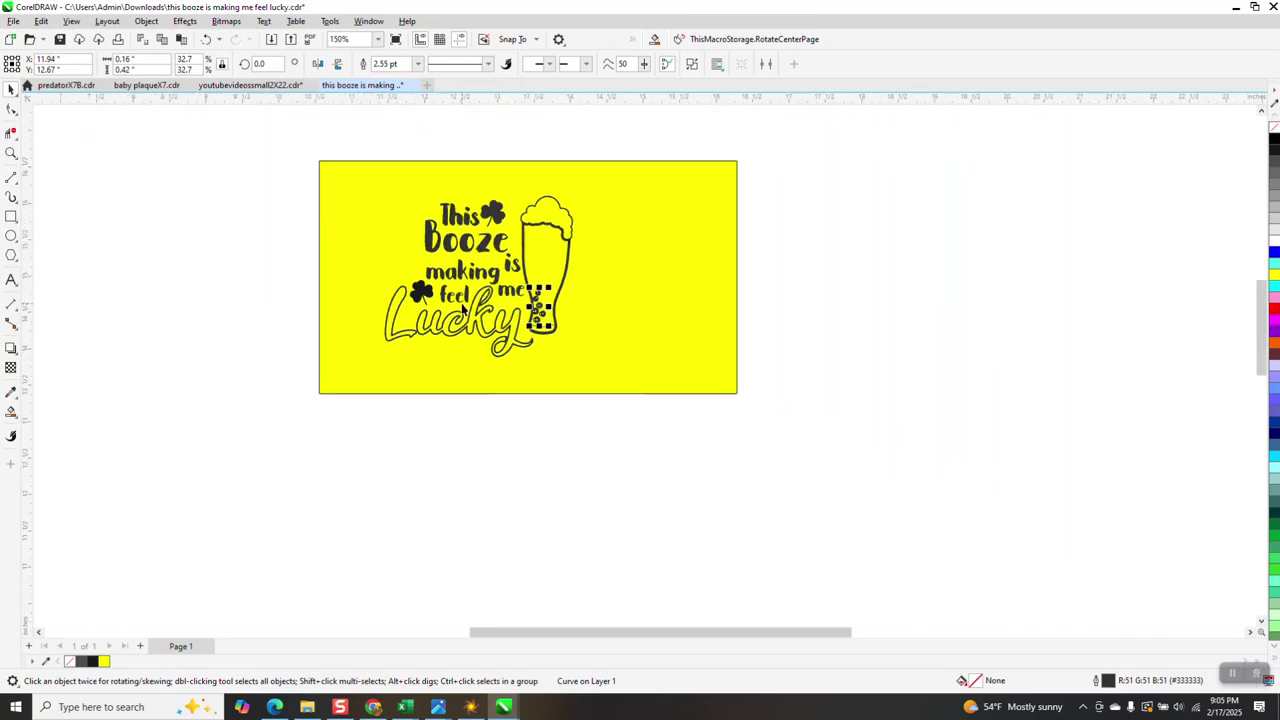
pyautogui.click(351, 209)
pyautogui.press('Delete')
pyautogui.hotkey('ctrl', 'a')
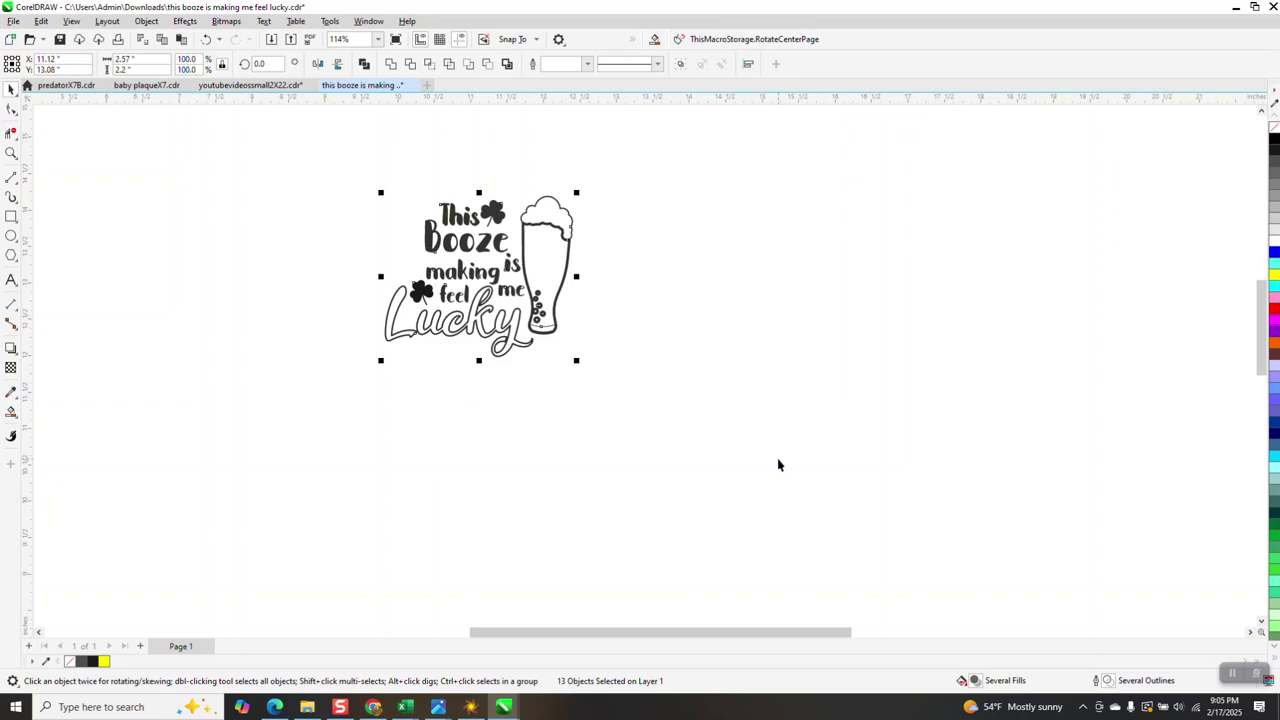
pyautogui.hotkey('ctrl', 'g')
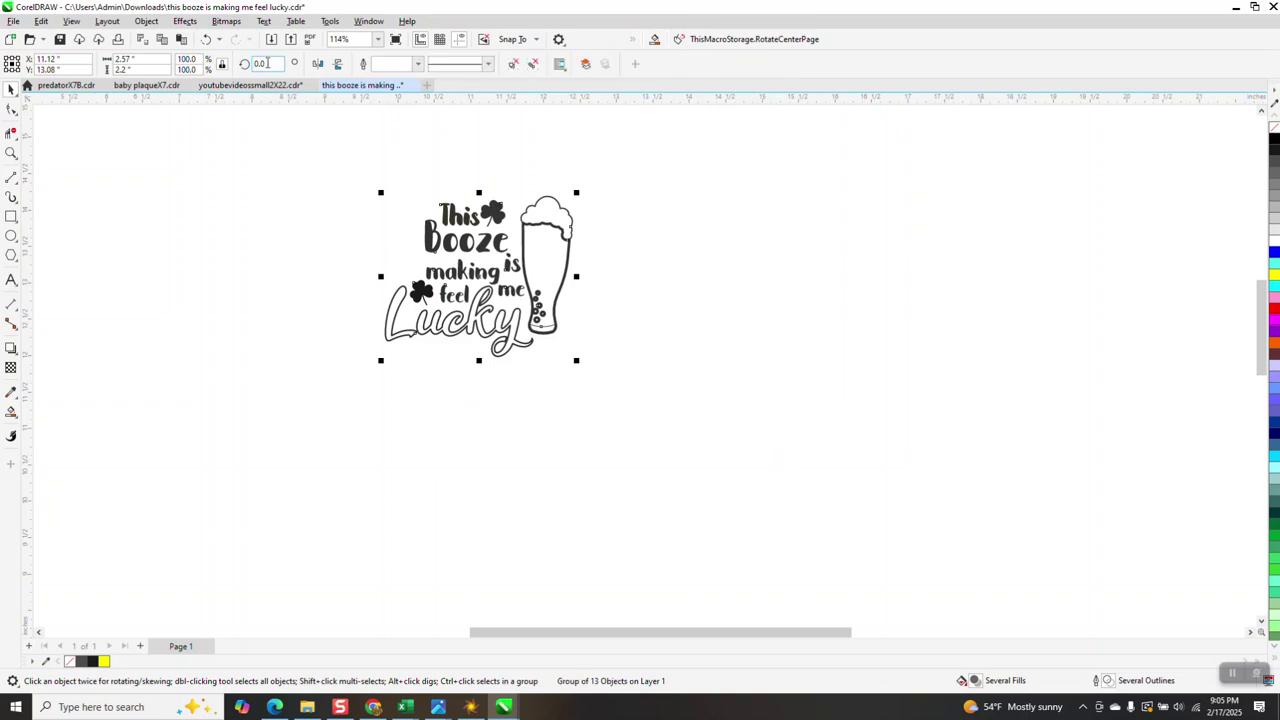
# Step: Examine the engraved lines around the dark glass in the photo beside the page
pyautogui.click(267, 63)
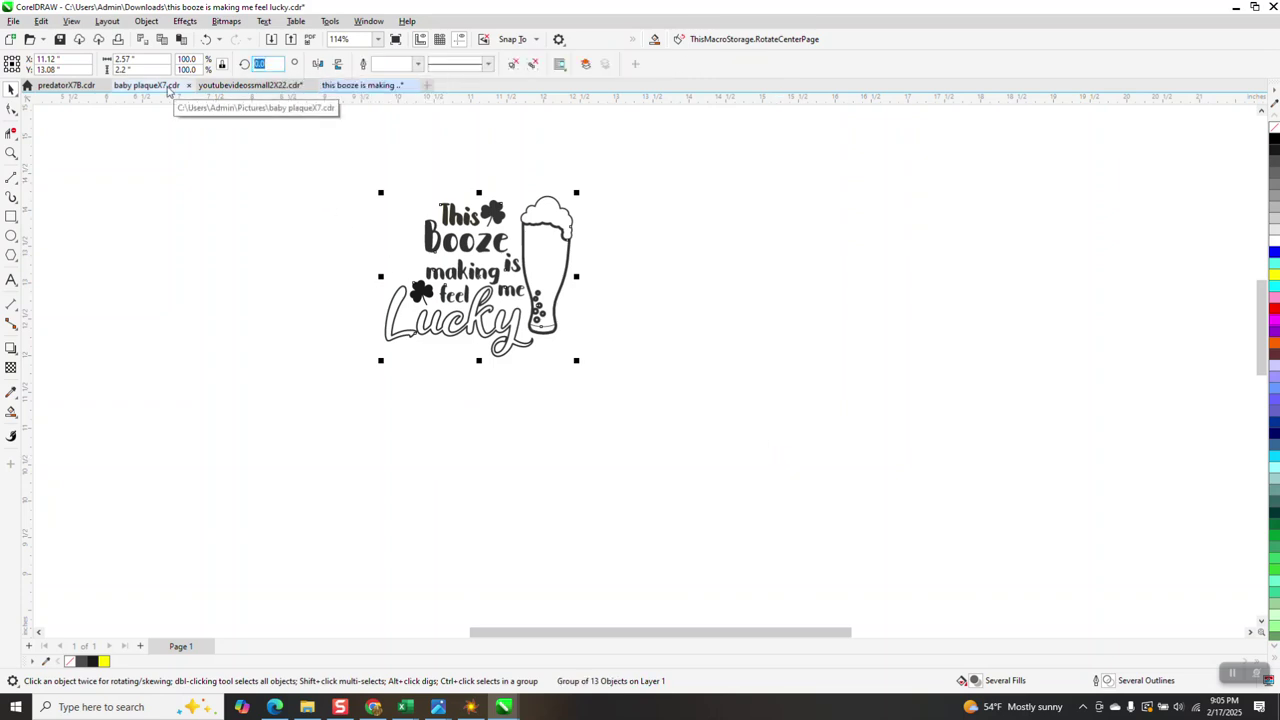
pyautogui.scroll(-3, 603, 350)
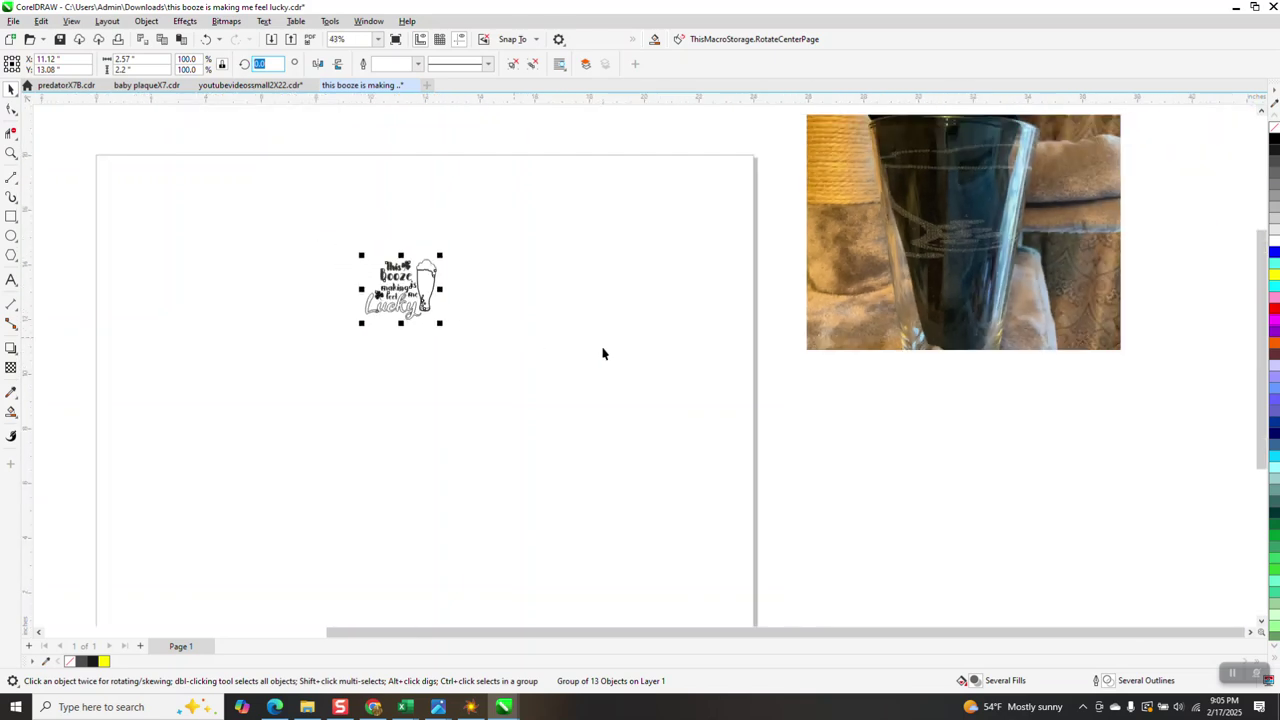
pyautogui.click(11, 152)
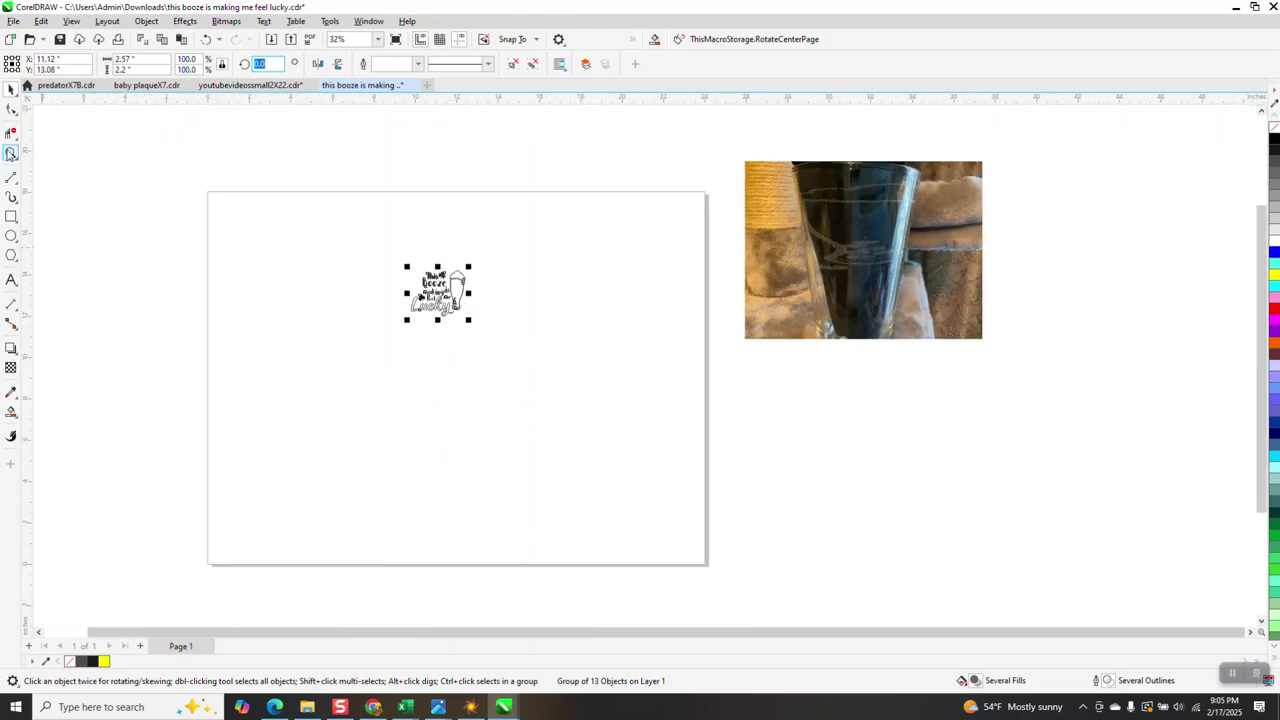
pyautogui.moveTo(815, 180); pyautogui.dragTo(977, 343)
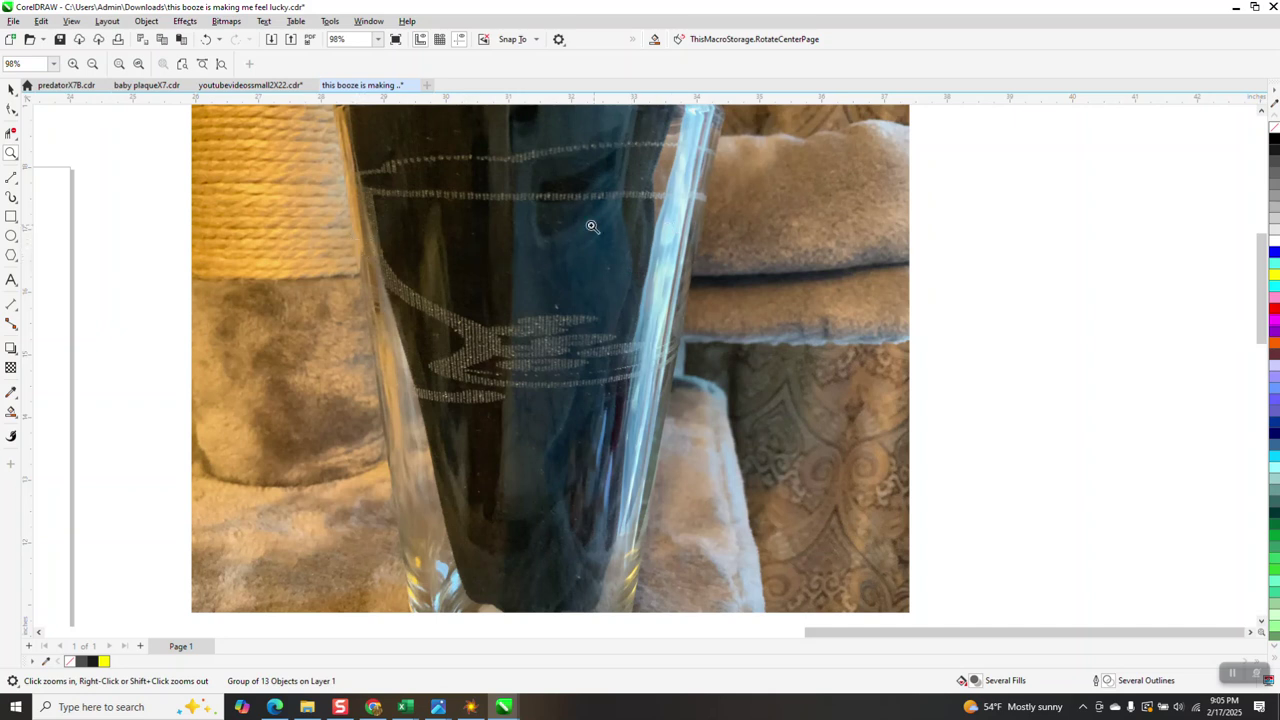
pyautogui.scroll(-2, 636, 235)
pyautogui.scroll(-1, 640, 234)
pyautogui.scroll(-1, 720, 228)
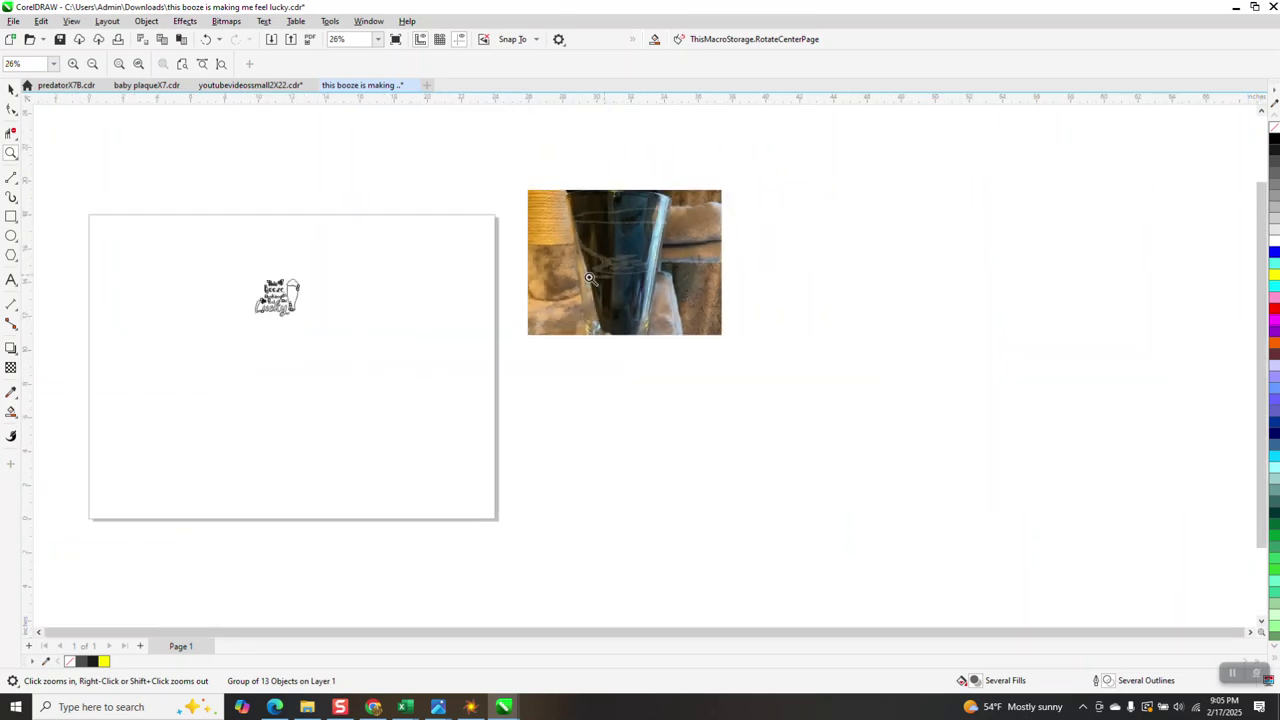
# Step: Rotate the grouped design by 90 degrees and center it on the page
pyautogui.moveTo(209, 245); pyautogui.dragTo(482, 365)
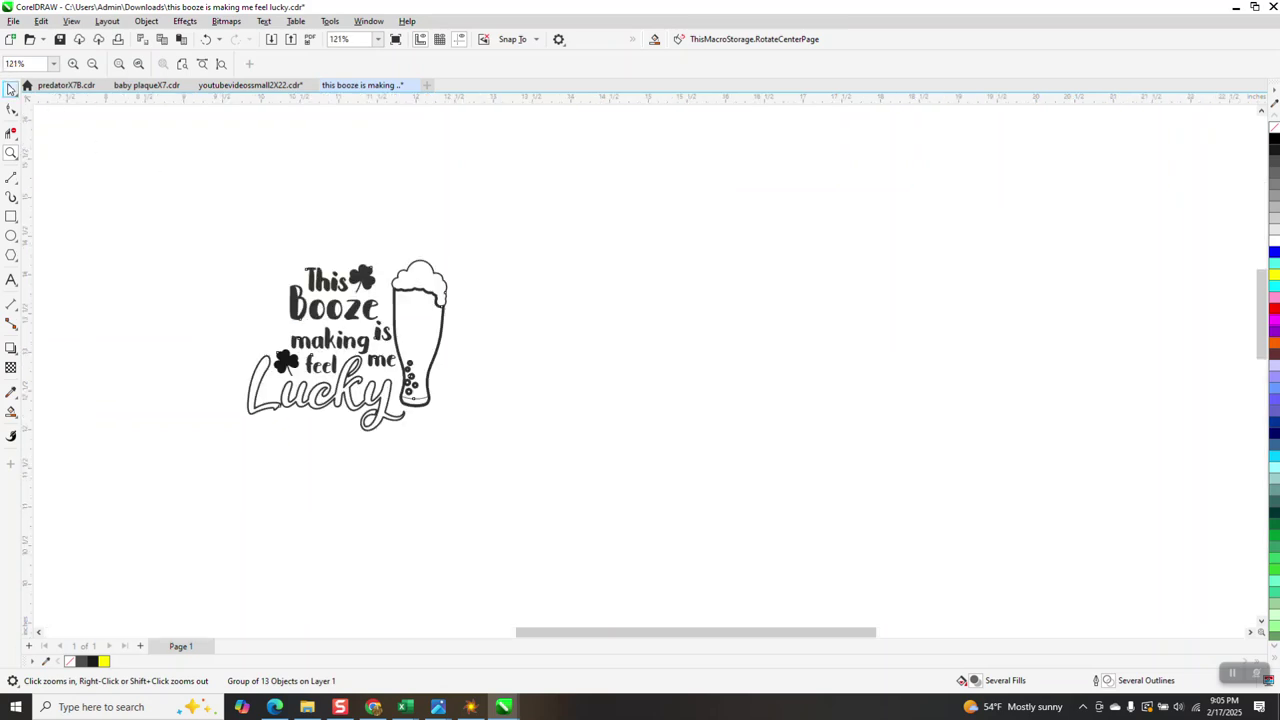
pyautogui.click(11, 88)
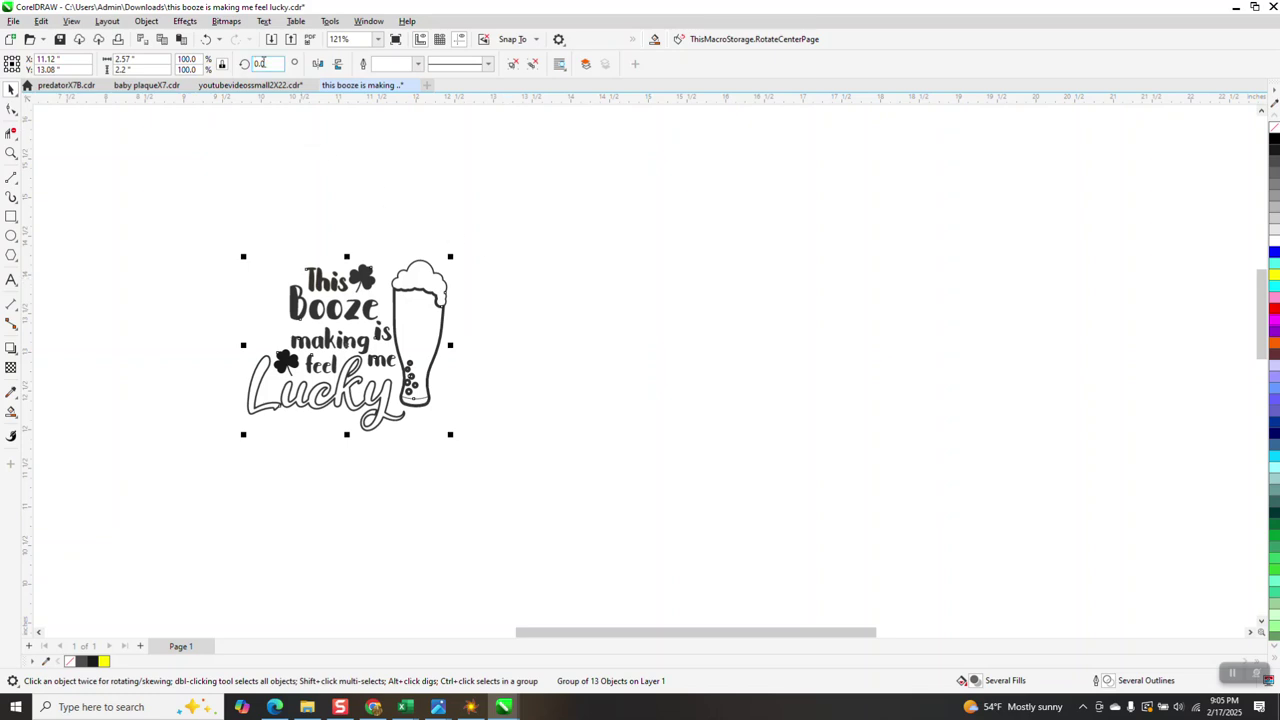
pyautogui.write('90')
pyautogui.press('Return')
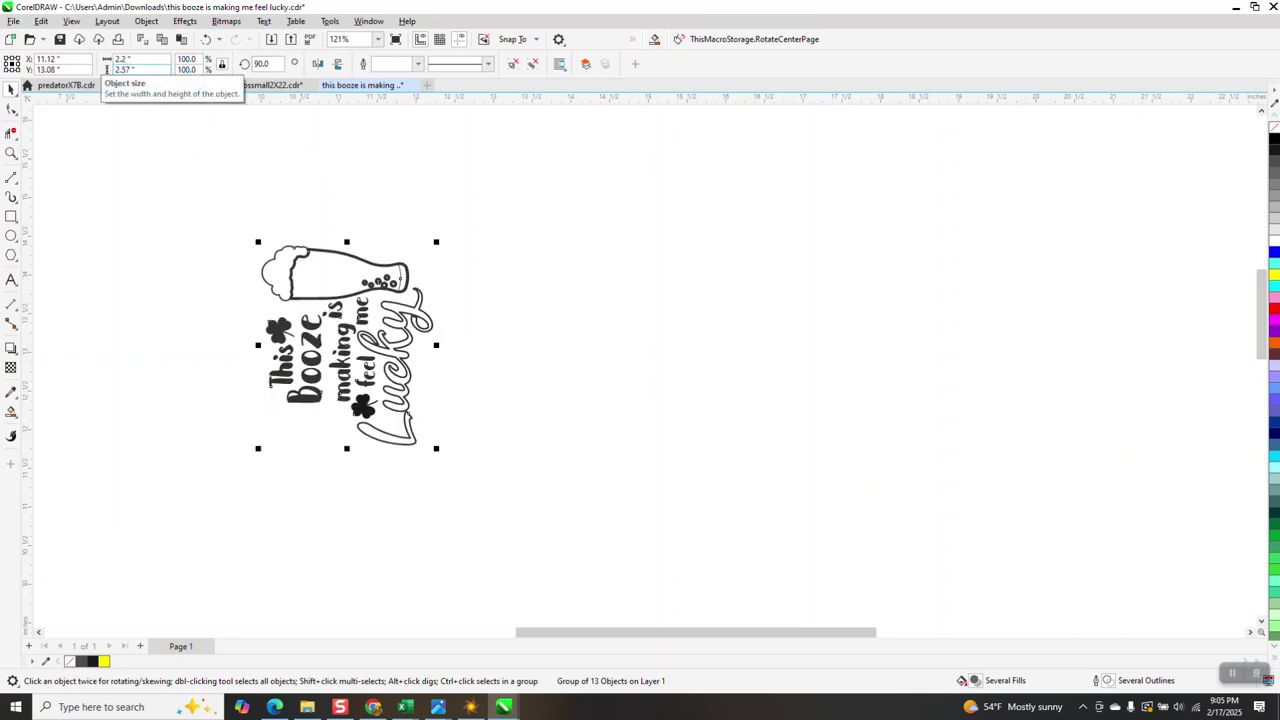
pyautogui.scroll(-4, 490, 370)
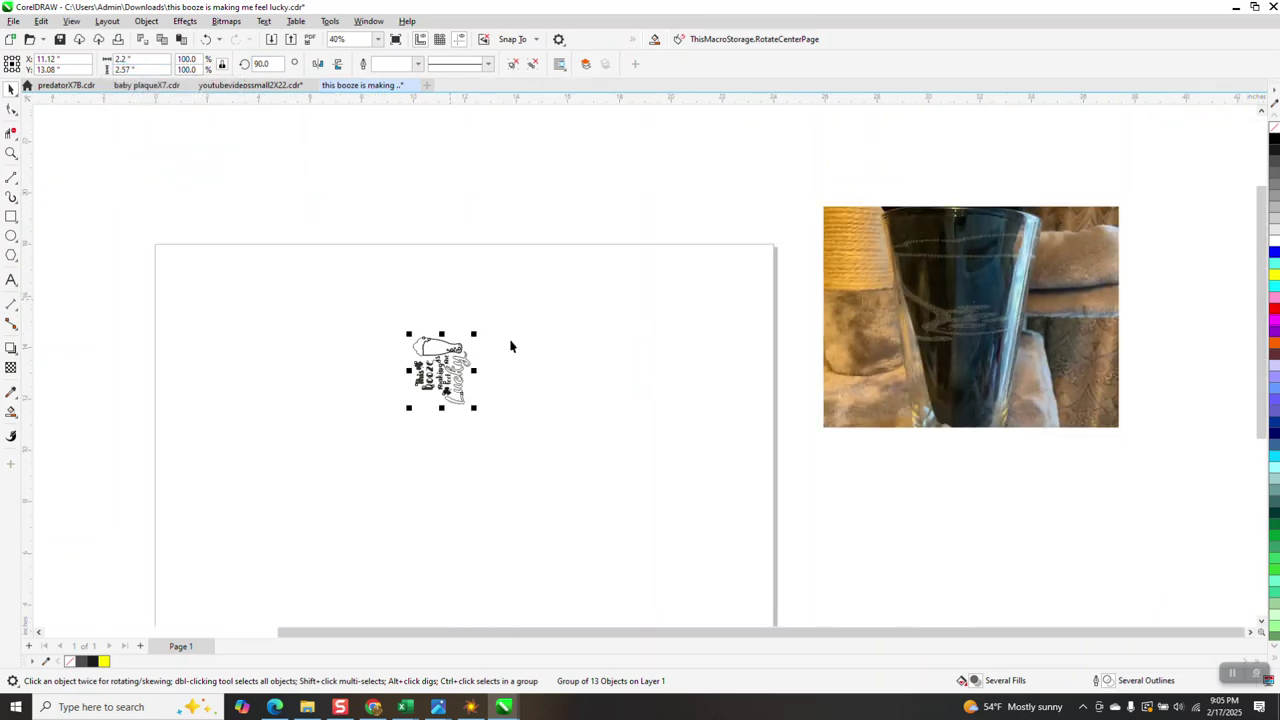
pyautogui.press('p')
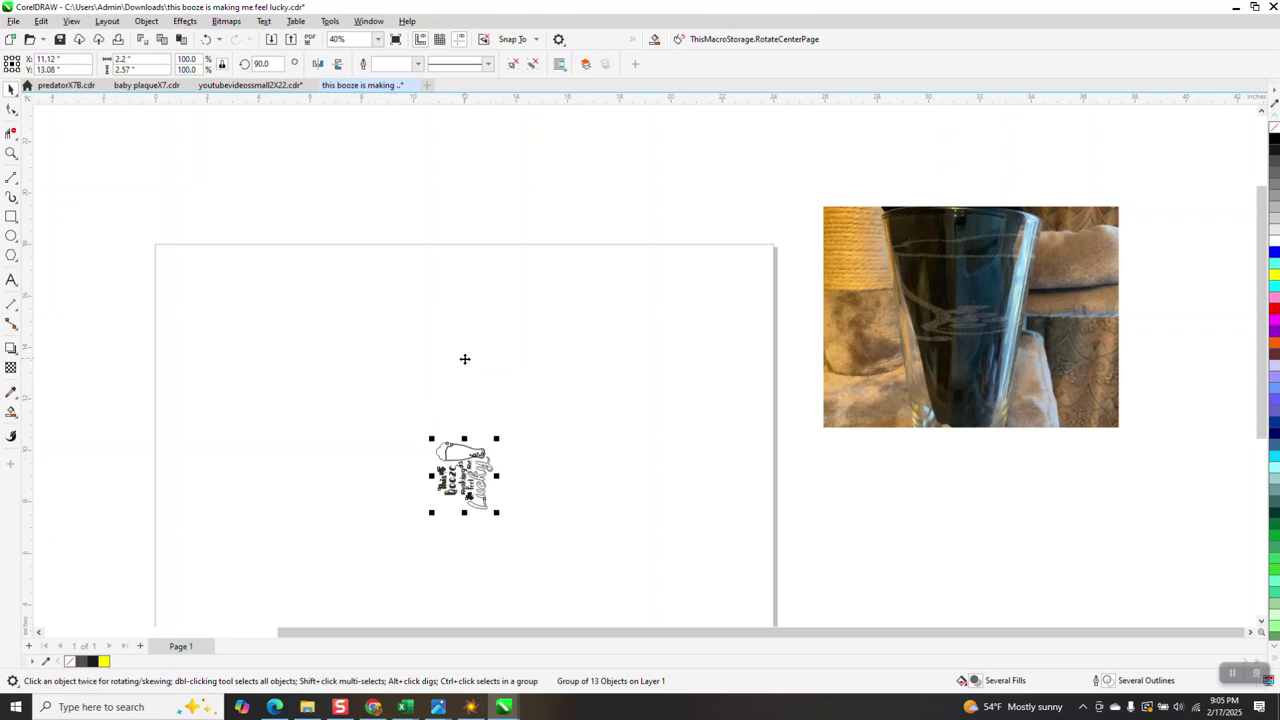
# Step: Draw a rectangle about 8.69 × 3.4 inches around the rotated design, with a small square and two narrow upright bars beside the artwork inside it
pyautogui.click(10, 153)
pyautogui.moveTo(406, 424); pyautogui.dragTo(597, 522)
pyautogui.scroll(-2, 390, 211)
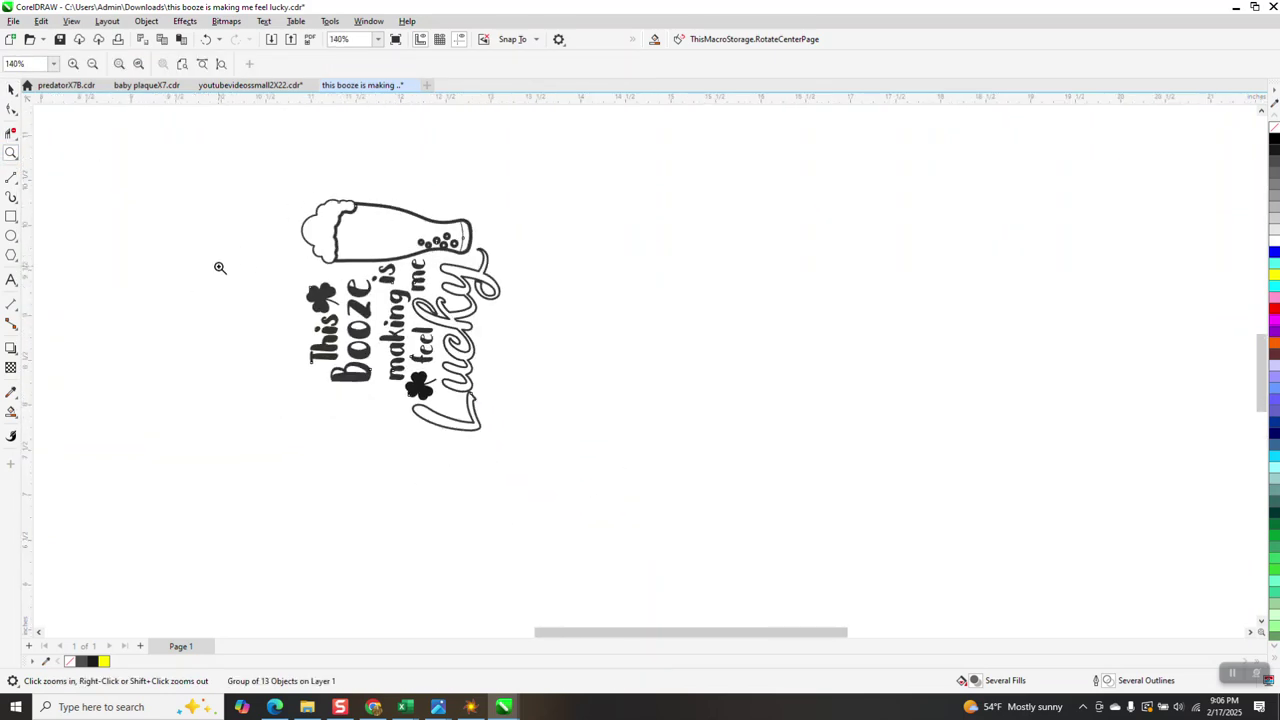
pyautogui.scroll(-3, 312, 288)
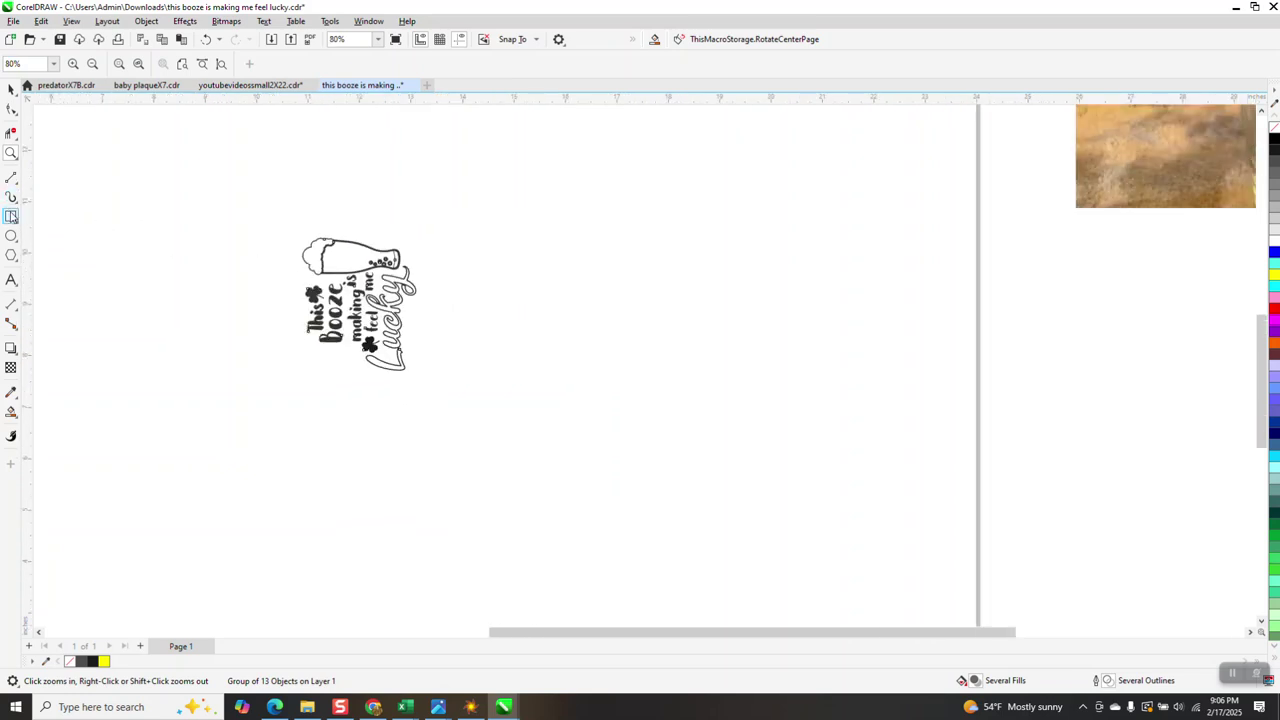
pyautogui.click(11, 216)
pyautogui.moveTo(98, 212)
pyautogui.mouseDown()
pyautogui.moveTo(137, 306)
pyautogui.moveTo(546, 388)
pyautogui.mouseUp()
pyautogui.moveTo(217, 238)
pyautogui.mouseDown()
pyautogui.moveTo(251, 283)
pyautogui.moveTo(292, 286)
pyautogui.moveTo(294, 326)
pyautogui.mouseUp()
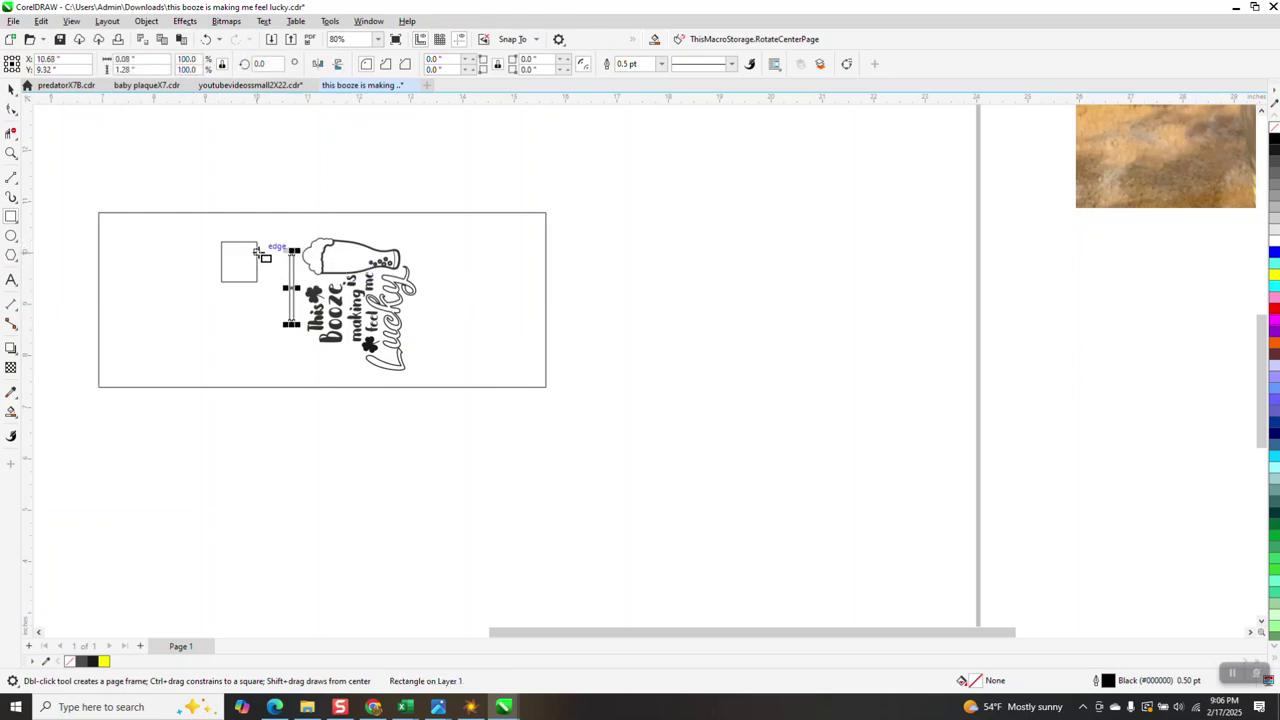
pyautogui.moveTo(466, 254); pyautogui.dragTo(478, 331)
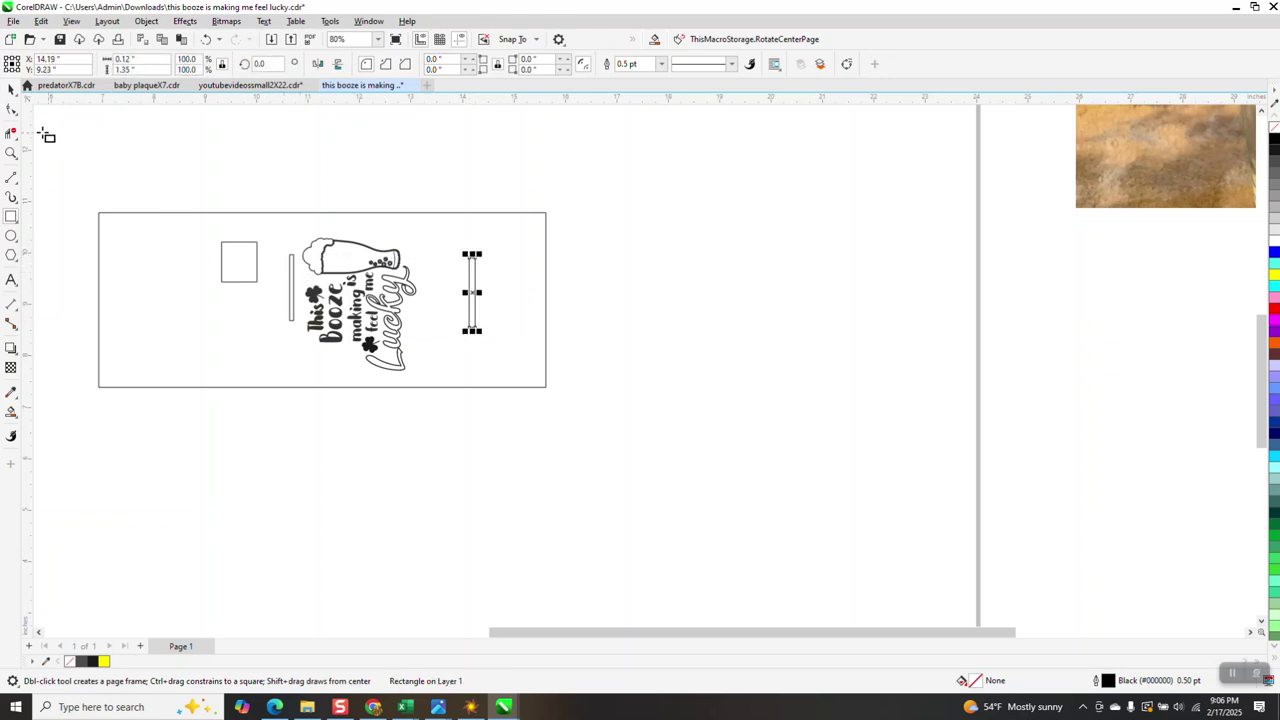
# Step: Shift both narrow bars beside the rotated design about 0.2 inches to the left
pyautogui.click(12, 152)
pyautogui.moveTo(248, 225); pyautogui.dragTo(605, 414)
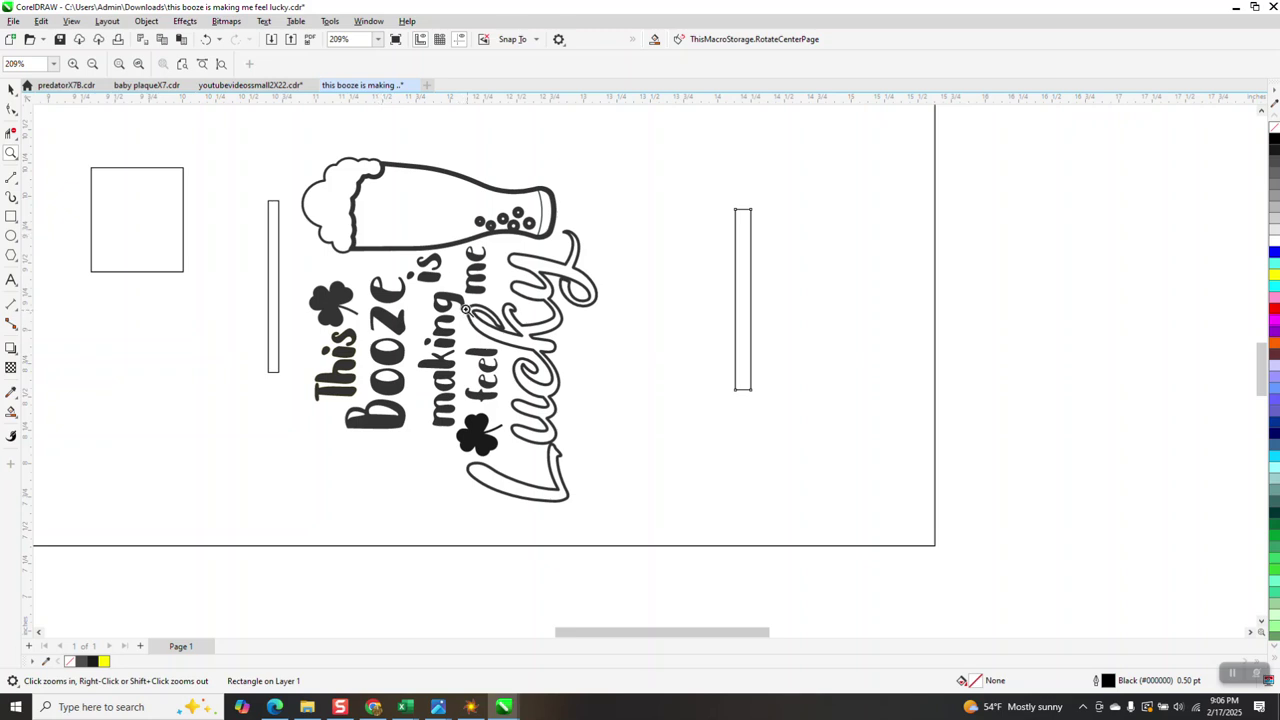
pyautogui.press('space')
pyautogui.moveTo(280, 270); pyautogui.dragTo(252, 280)
pyautogui.moveTo(747, 293); pyautogui.dragTo(720, 282)
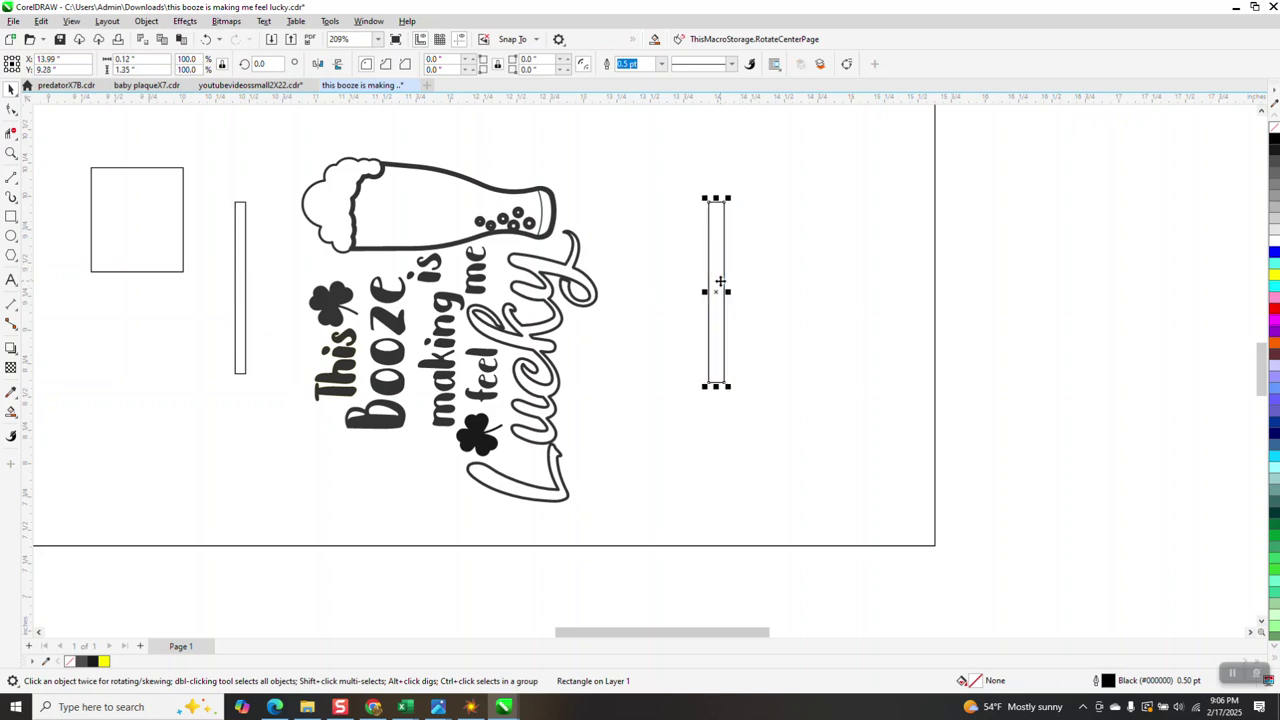
pyautogui.click(240, 268)
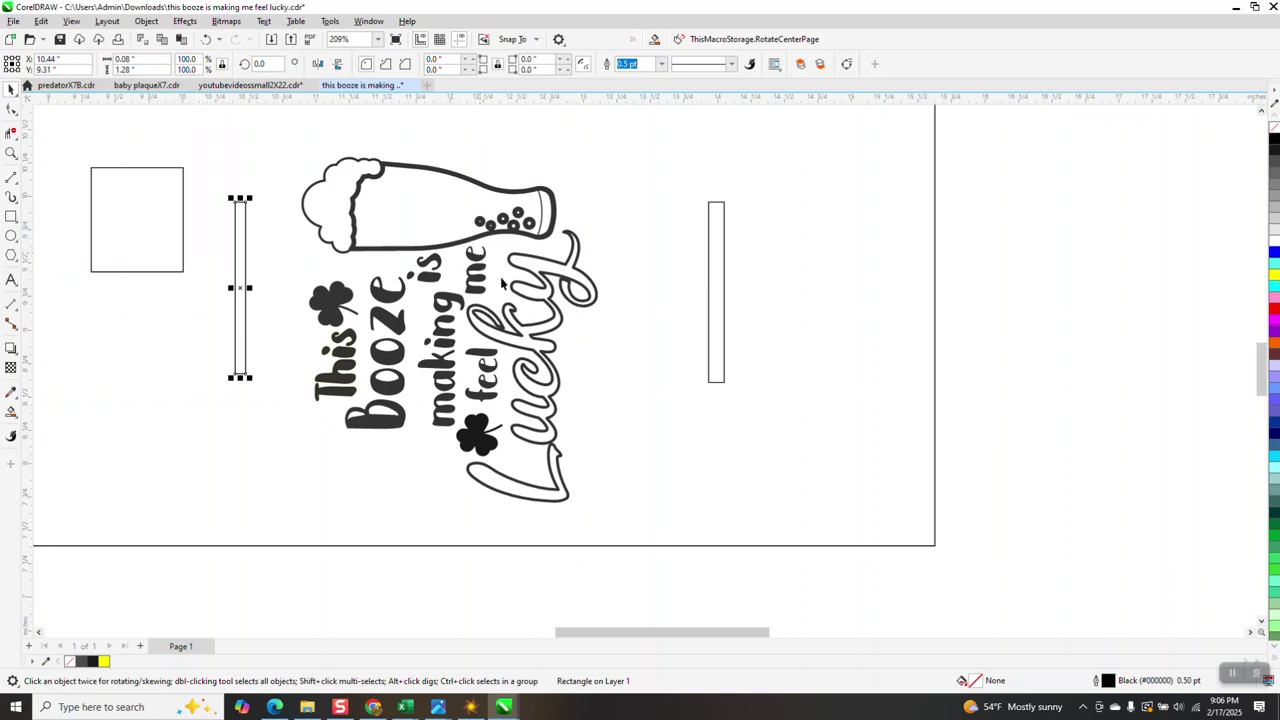
pyautogui.scroll(-1, 502, 284)
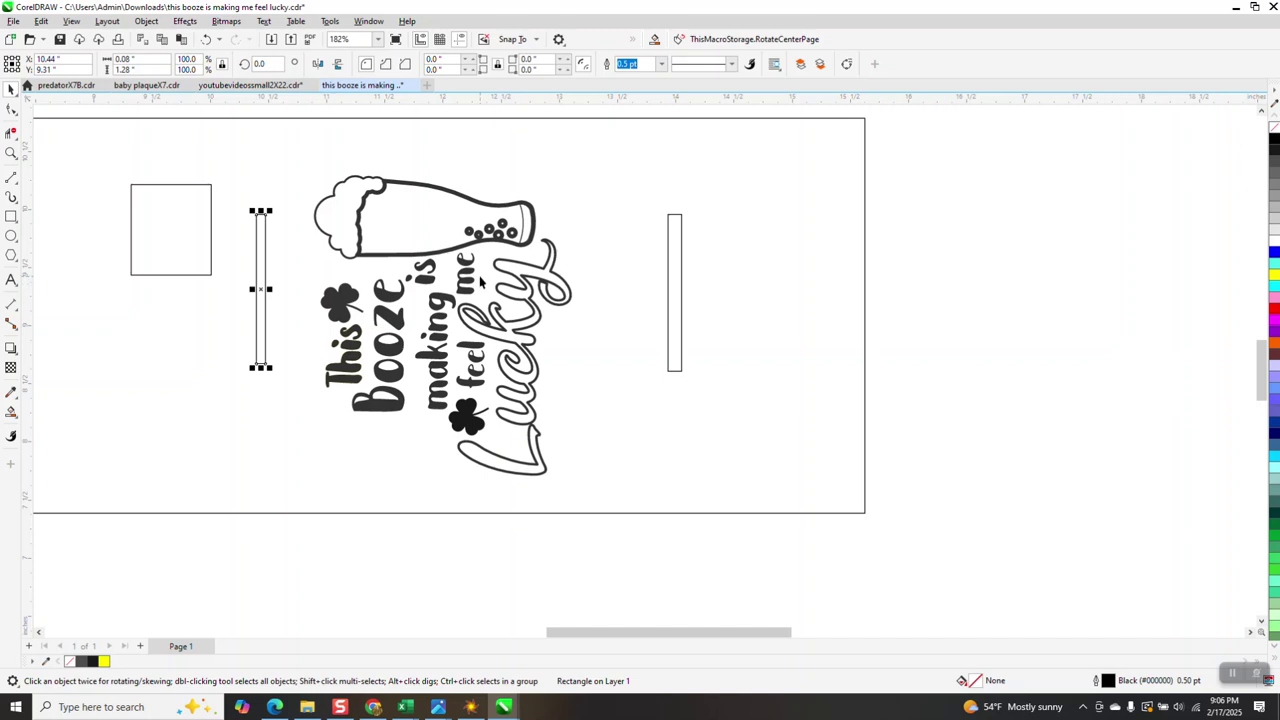
pyautogui.click(11, 153)
pyautogui.click(678, 484)
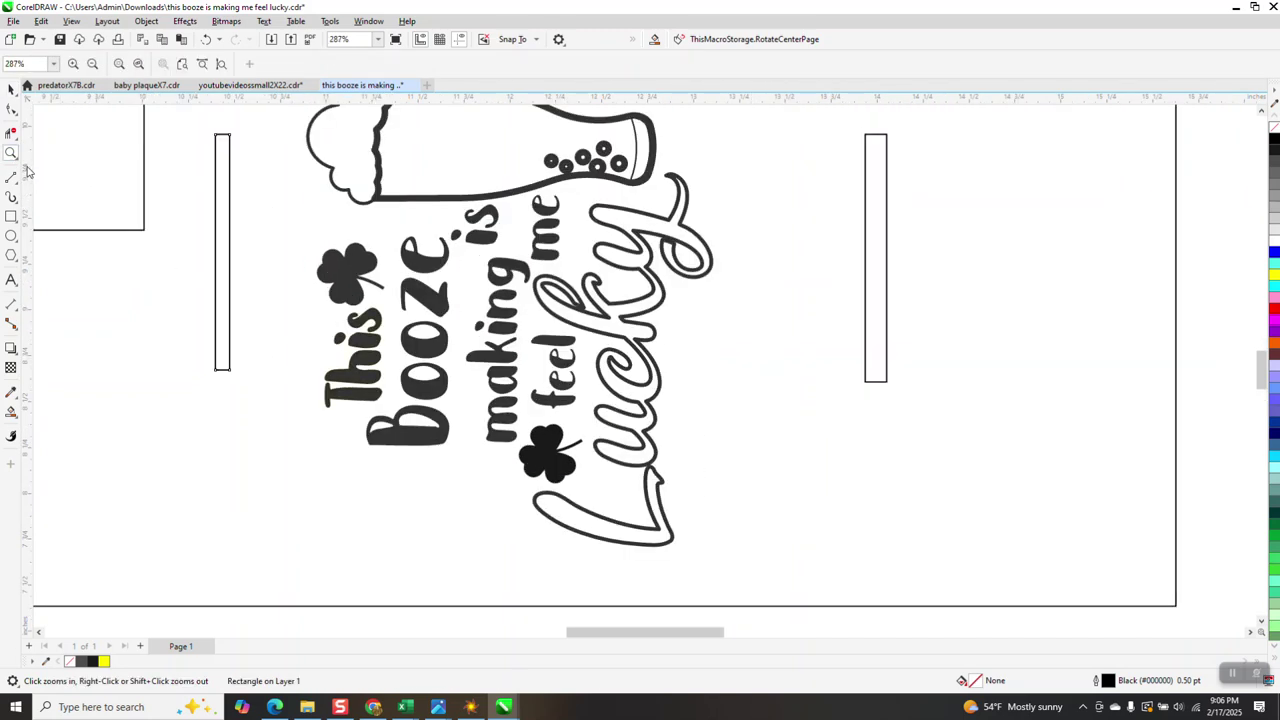
pyautogui.click(11, 88)
pyautogui.click(229, 250)
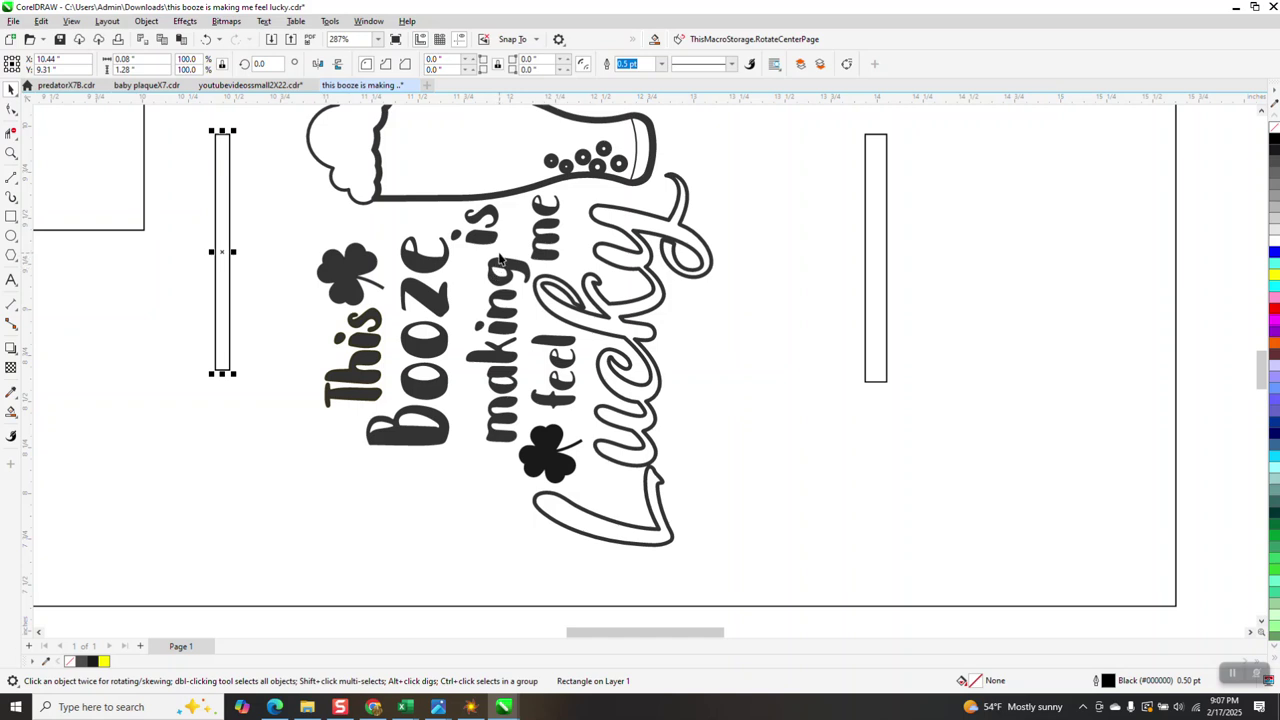
pyautogui.click(500, 248)
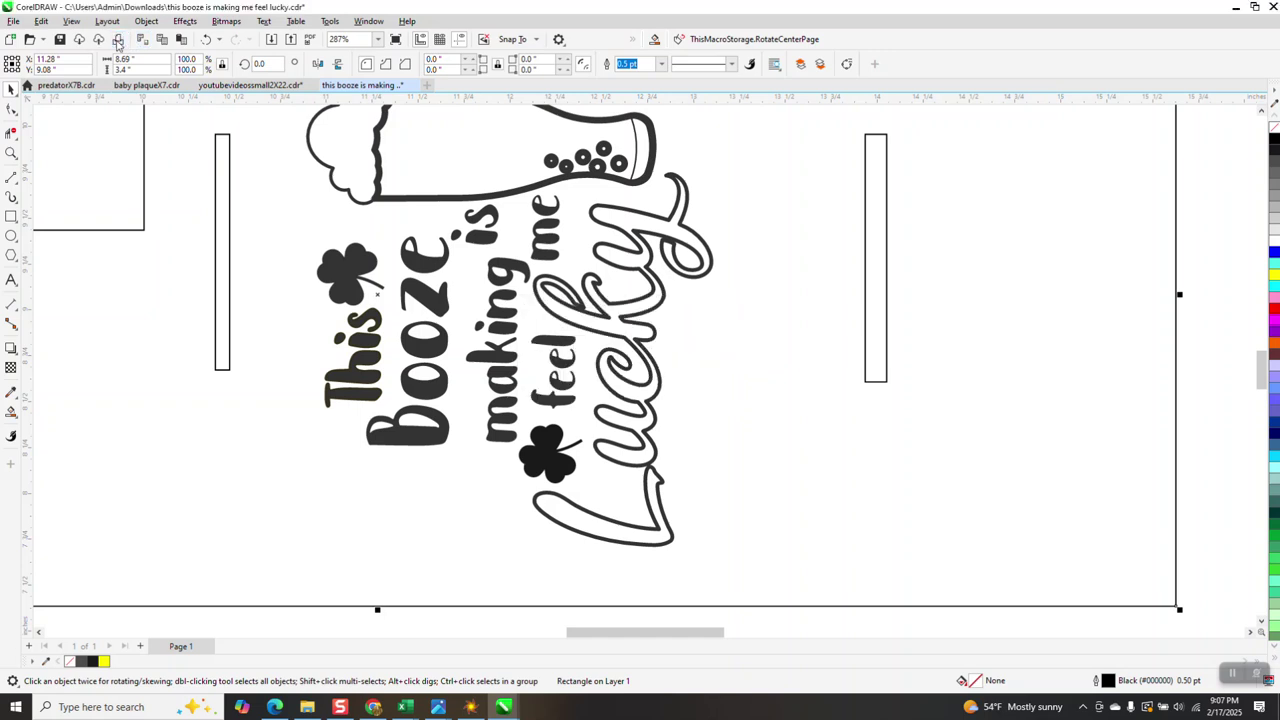
# Step: Choose the Epilog Engraver WinX64 Fusion as the printer, and close the print settings without printing
pyautogui.click(117, 40)
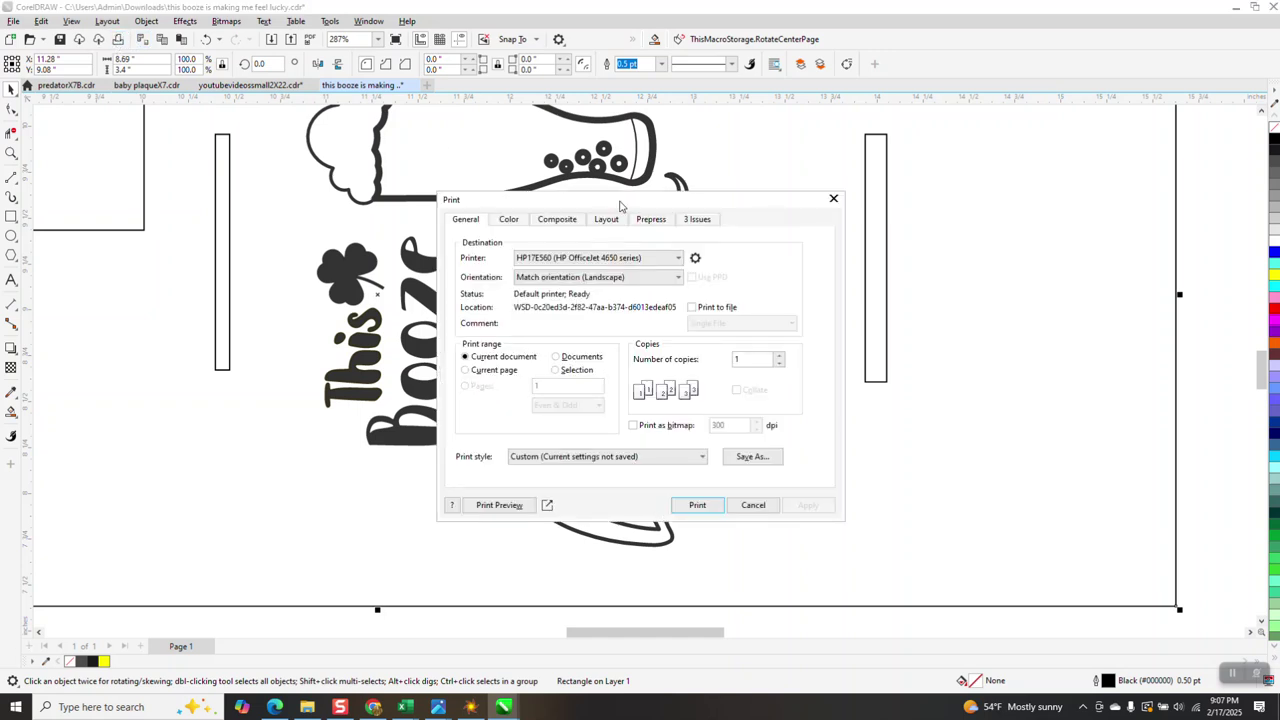
pyautogui.click(677, 260)
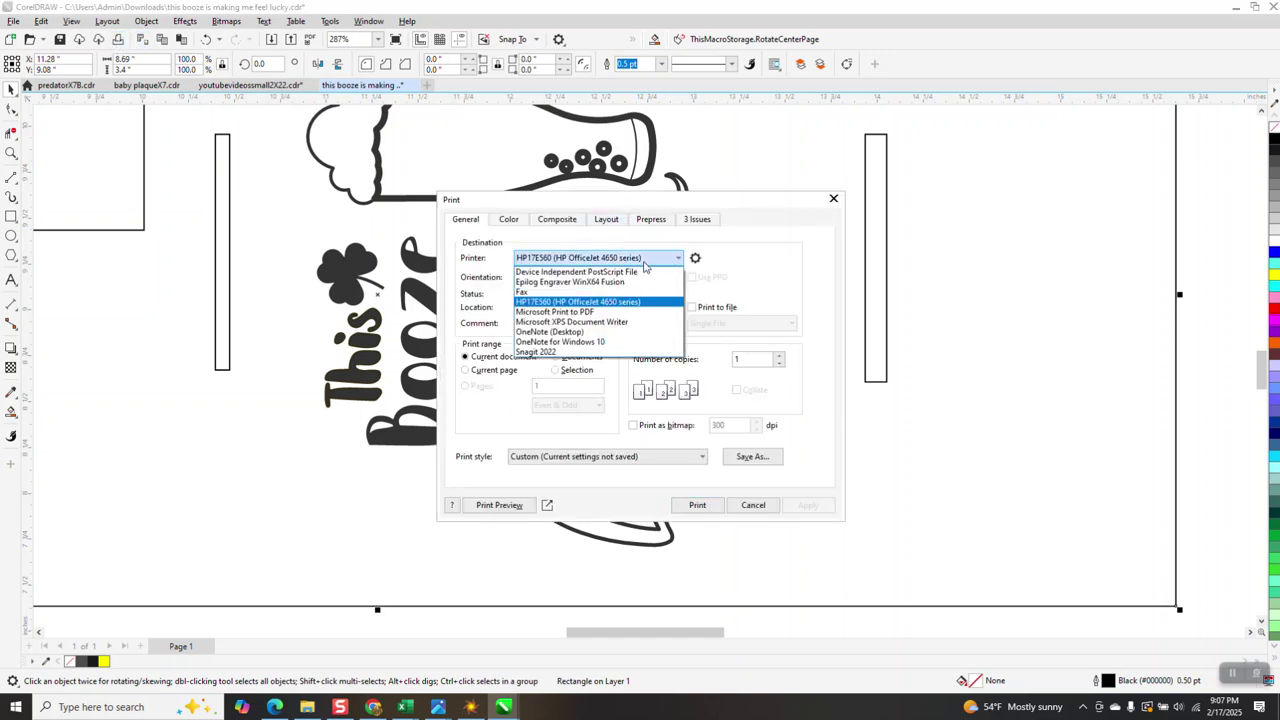
pyautogui.click(573, 282)
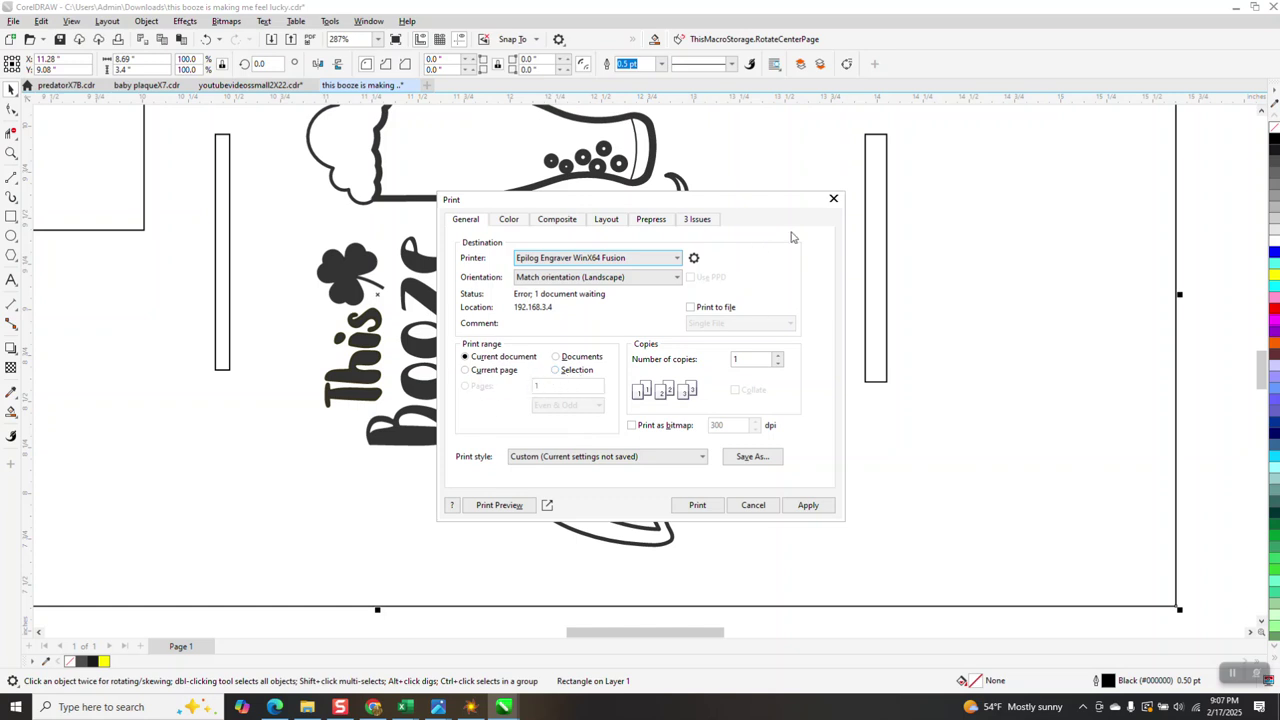
pyautogui.click(834, 199)
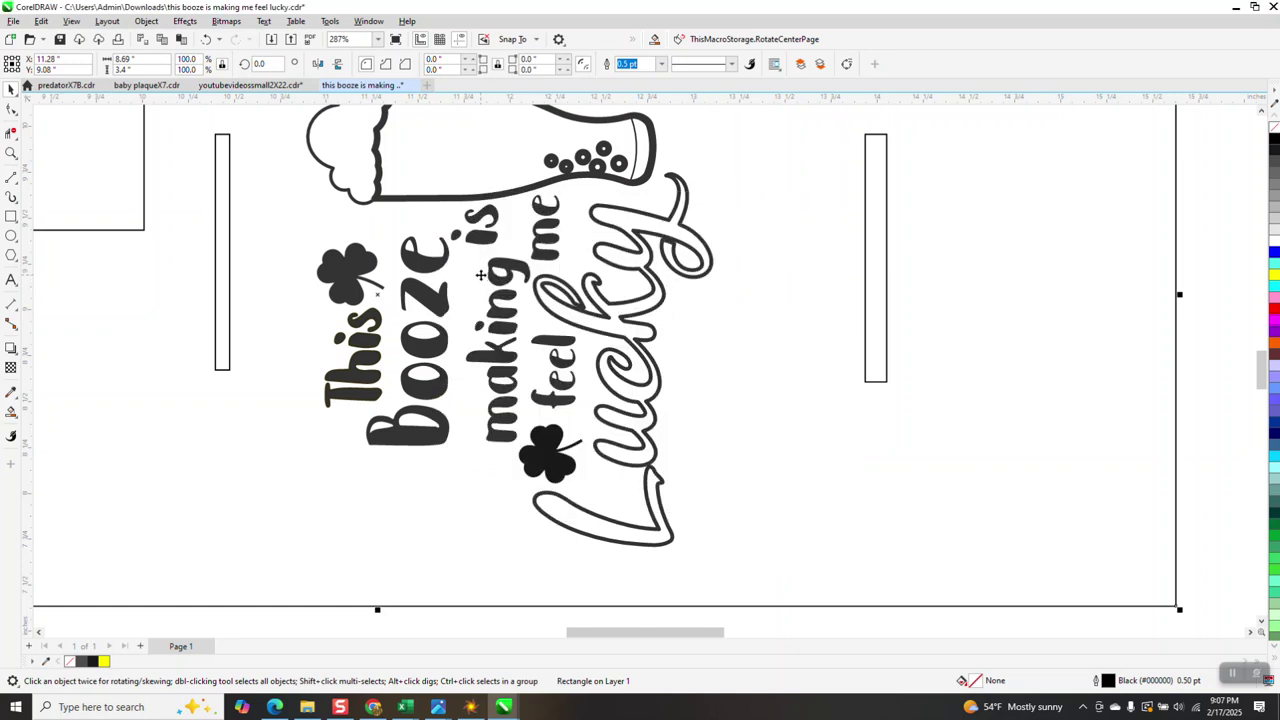
pyautogui.scroll(-3, 482, 275)
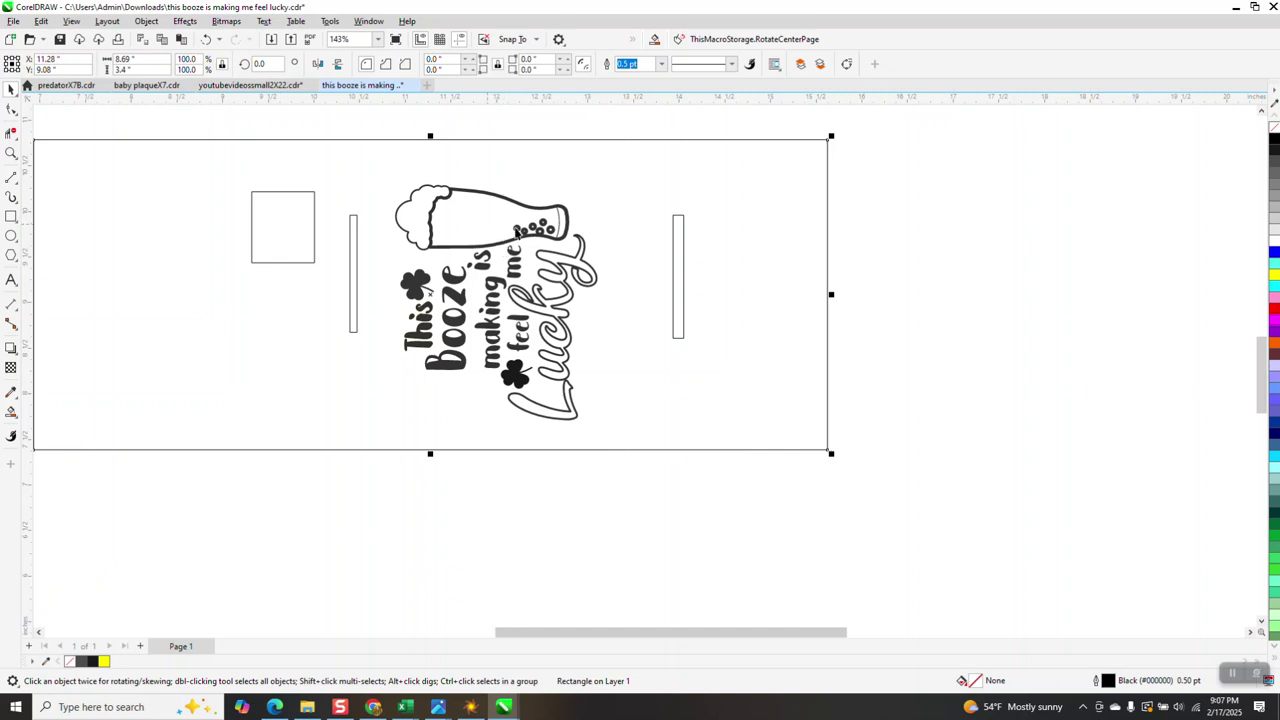
# Step: Examine the rotated artwork up close together with the enclosing rectangle, the small square and the two narrow bars
pyautogui.scroll(-2, 602, 283)
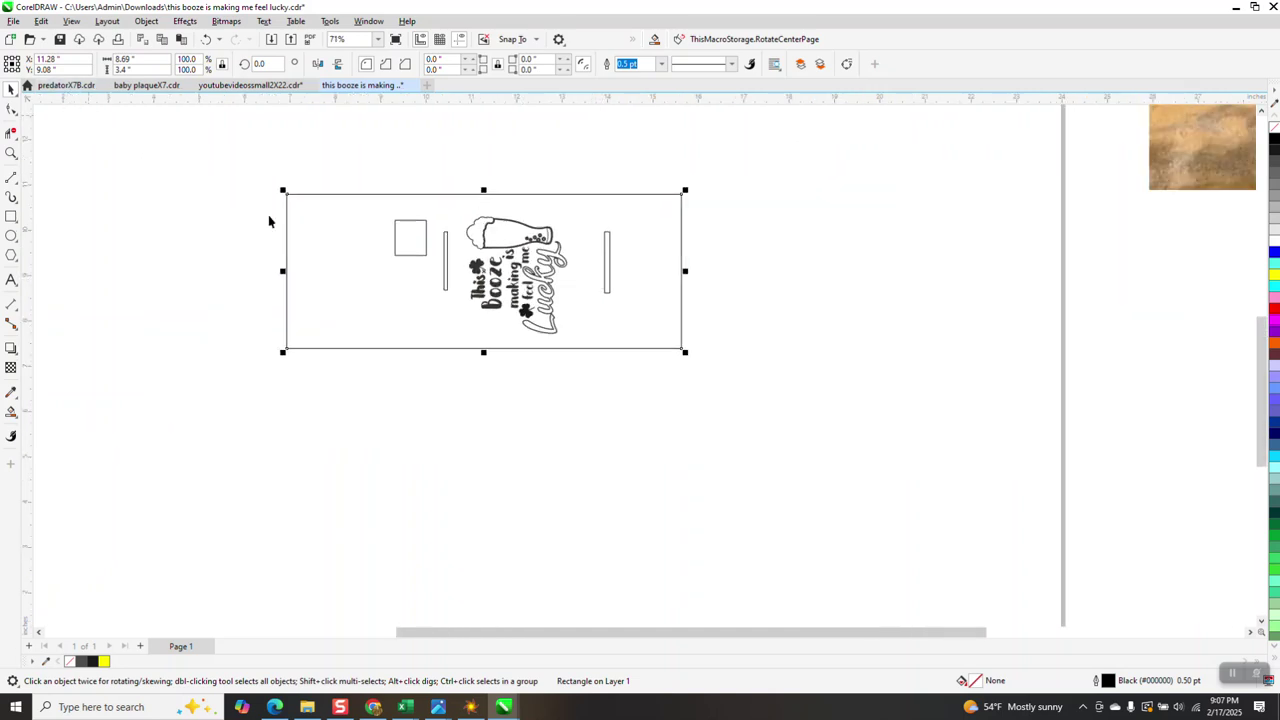
pyautogui.click(11, 153)
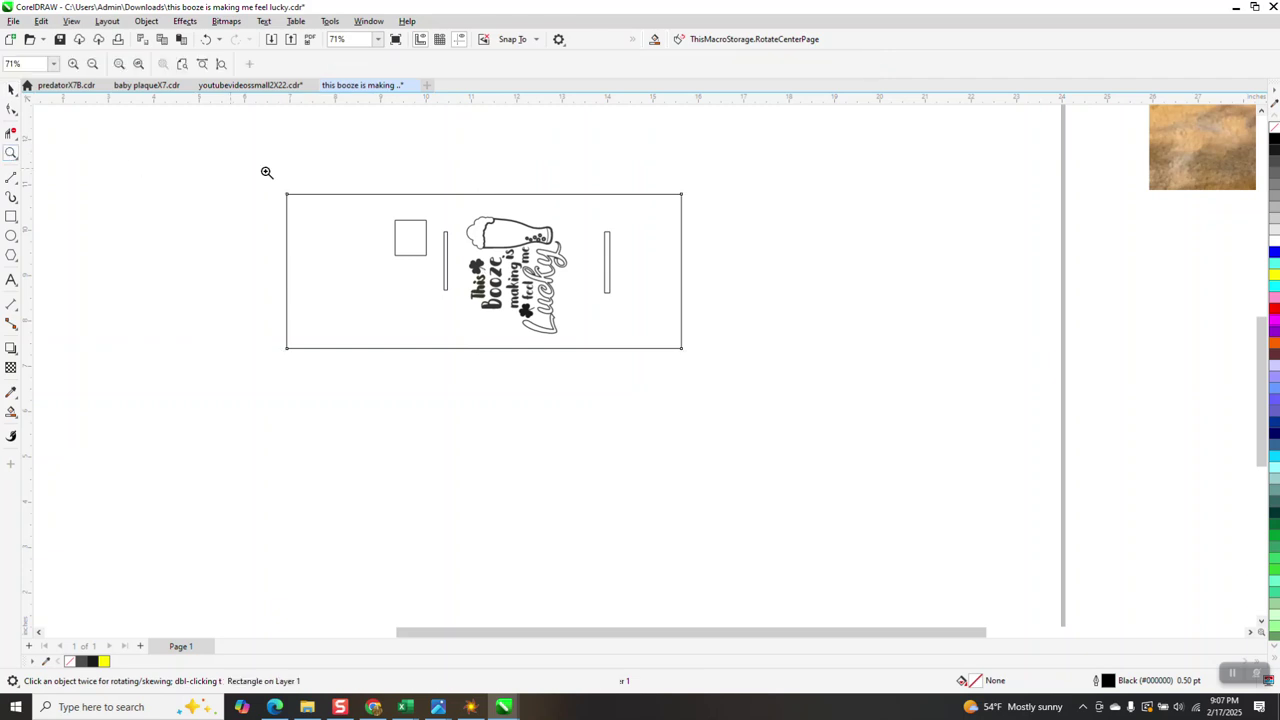
pyautogui.moveTo(410, 192); pyautogui.dragTo(694, 358)
pyautogui.click(11, 89)
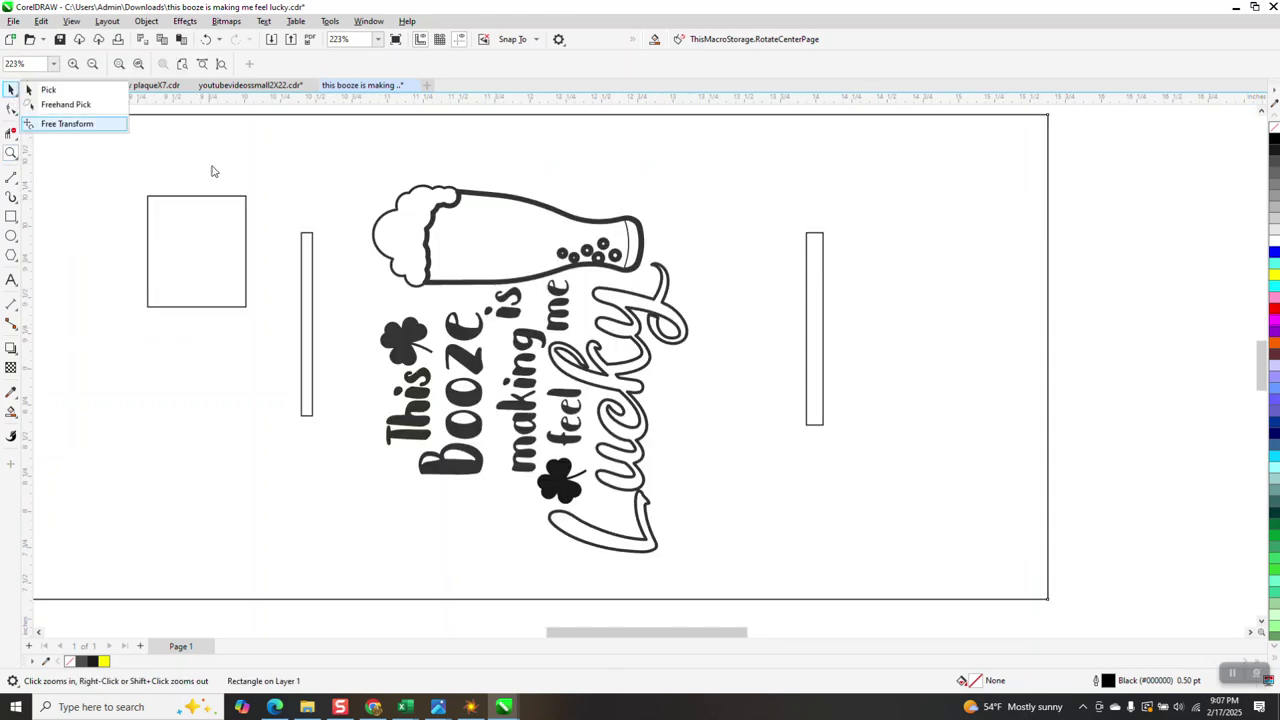
pyautogui.click(531, 356)
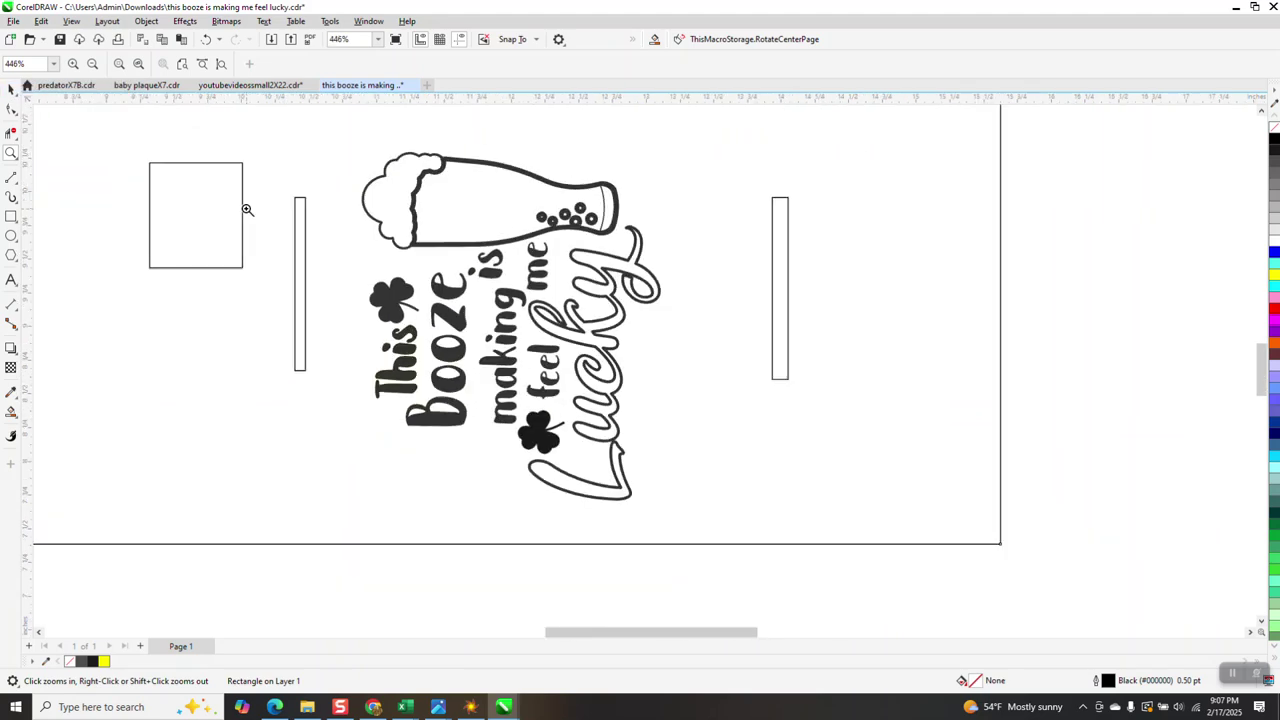
pyautogui.click(11, 89)
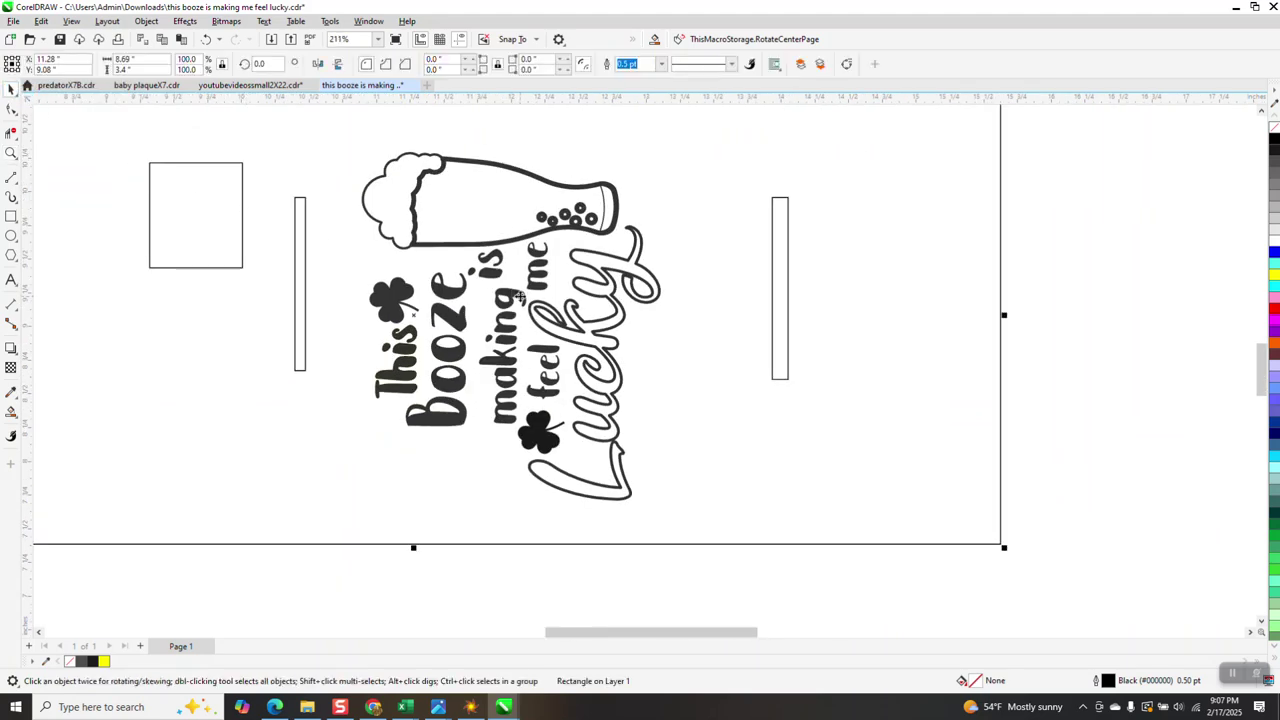
pyautogui.click(519, 296)
pyautogui.scroll(-2, 533, 408)
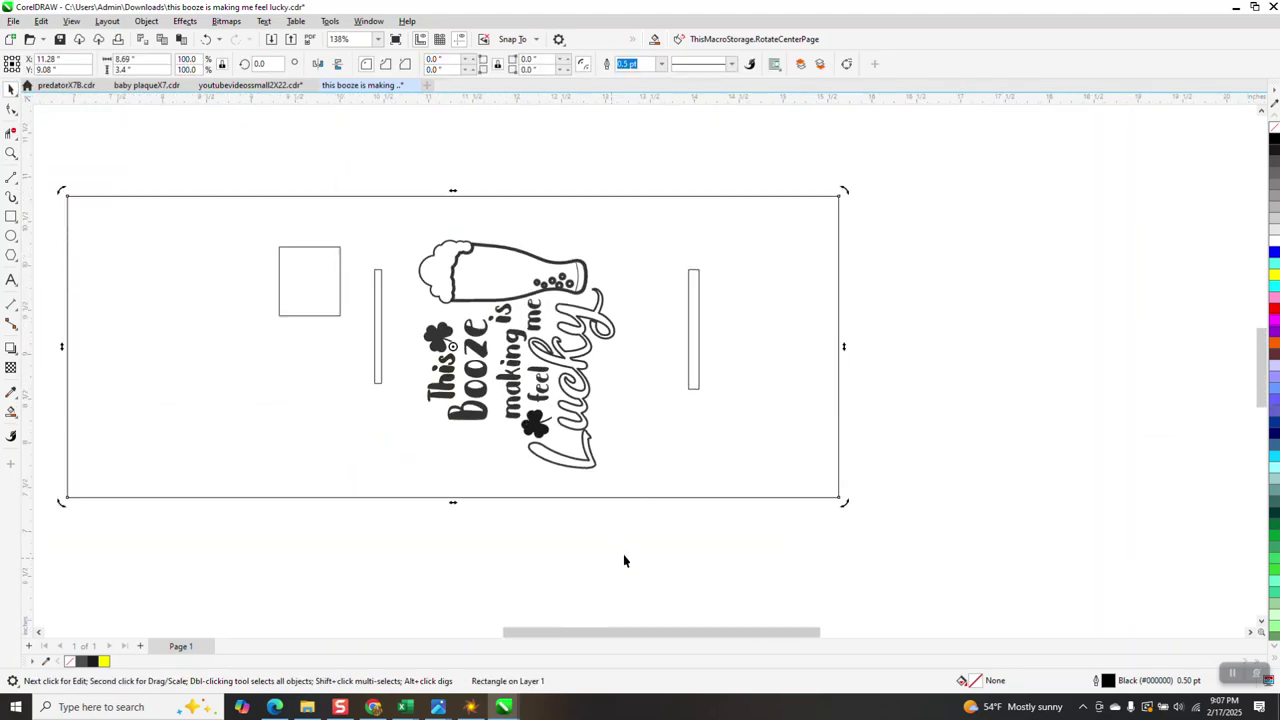
pyautogui.moveTo(627, 552); pyautogui.dragTo(682, 545)
pyautogui.click(12, 152)
pyautogui.click(11, 90)
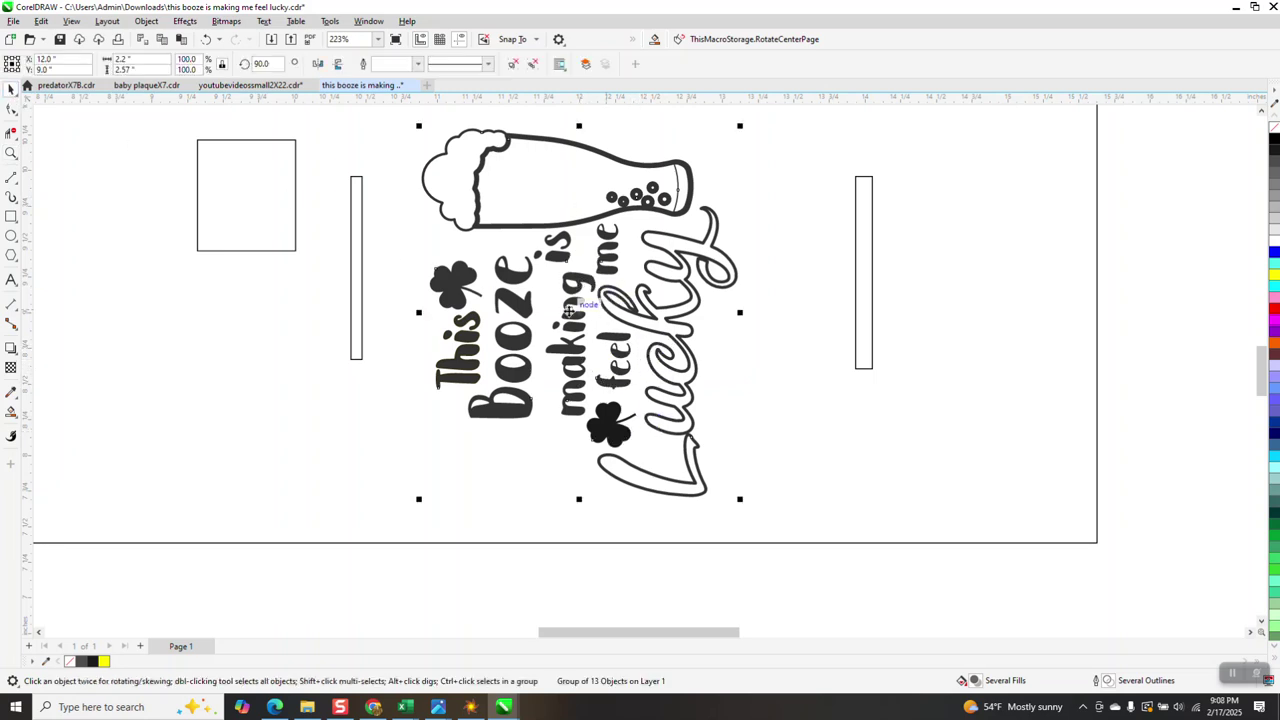
pyautogui.click(11, 153)
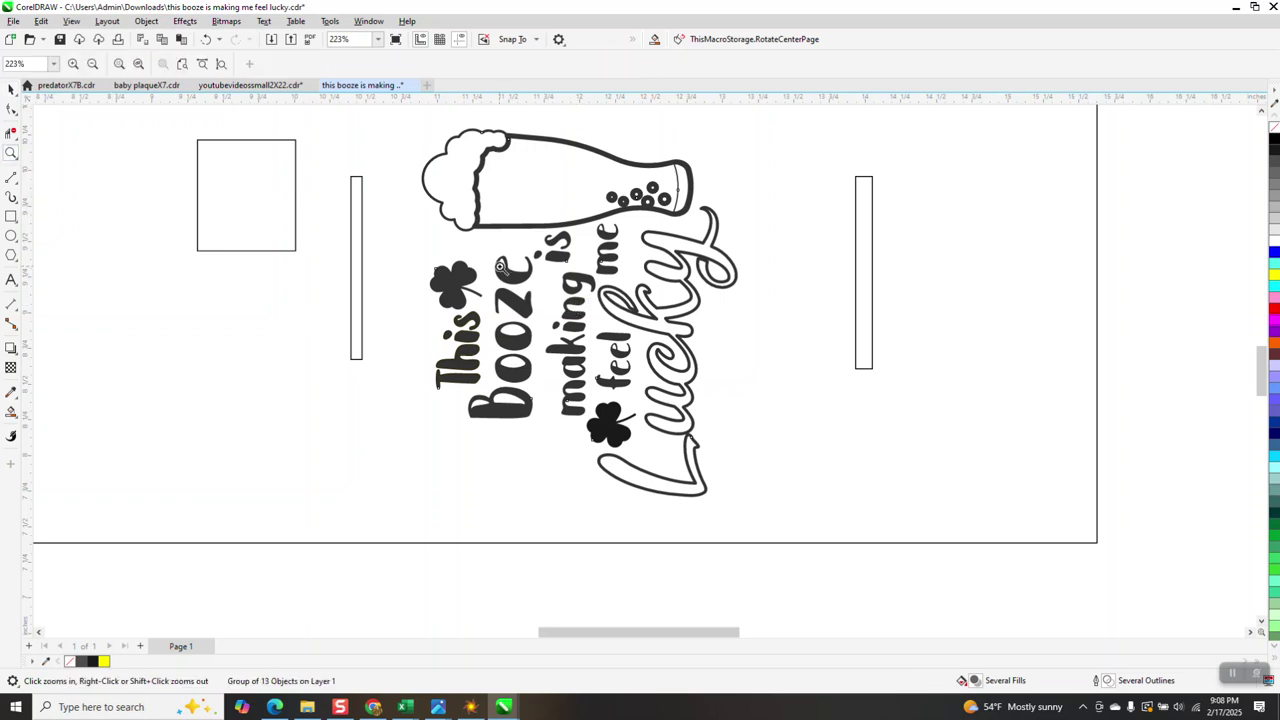
pyautogui.click(752, 447)
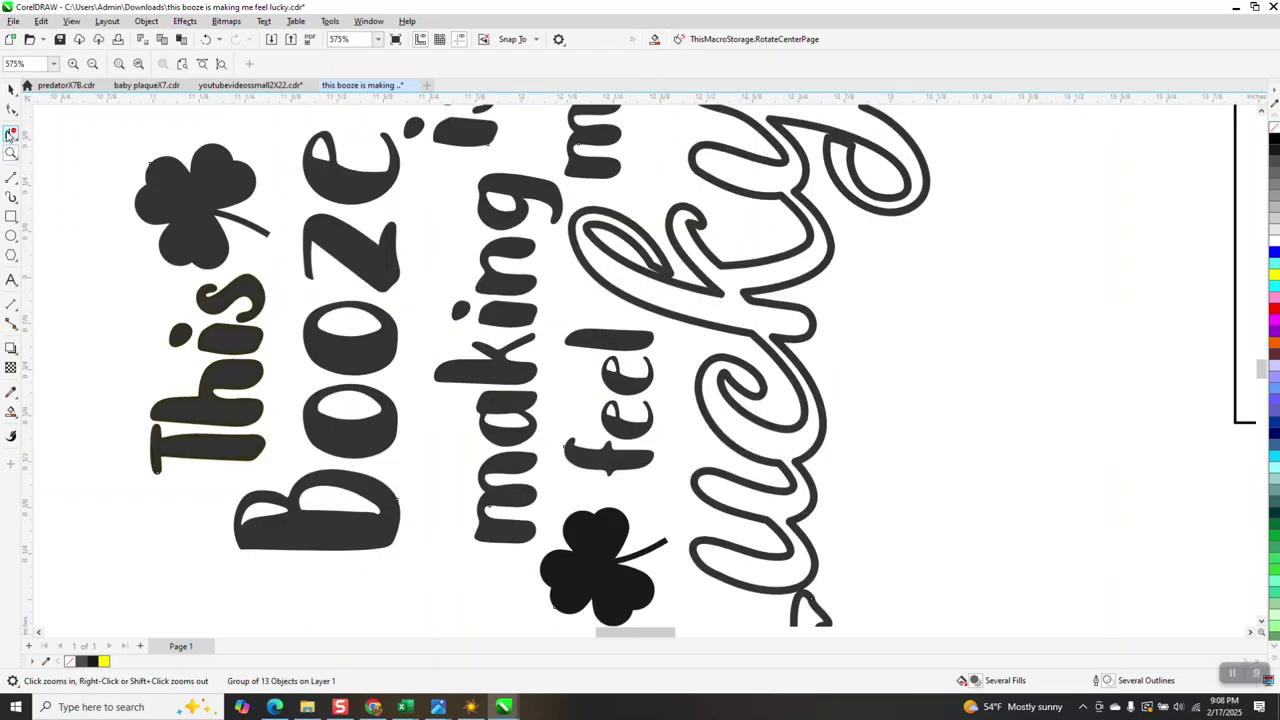
pyautogui.click(11, 89)
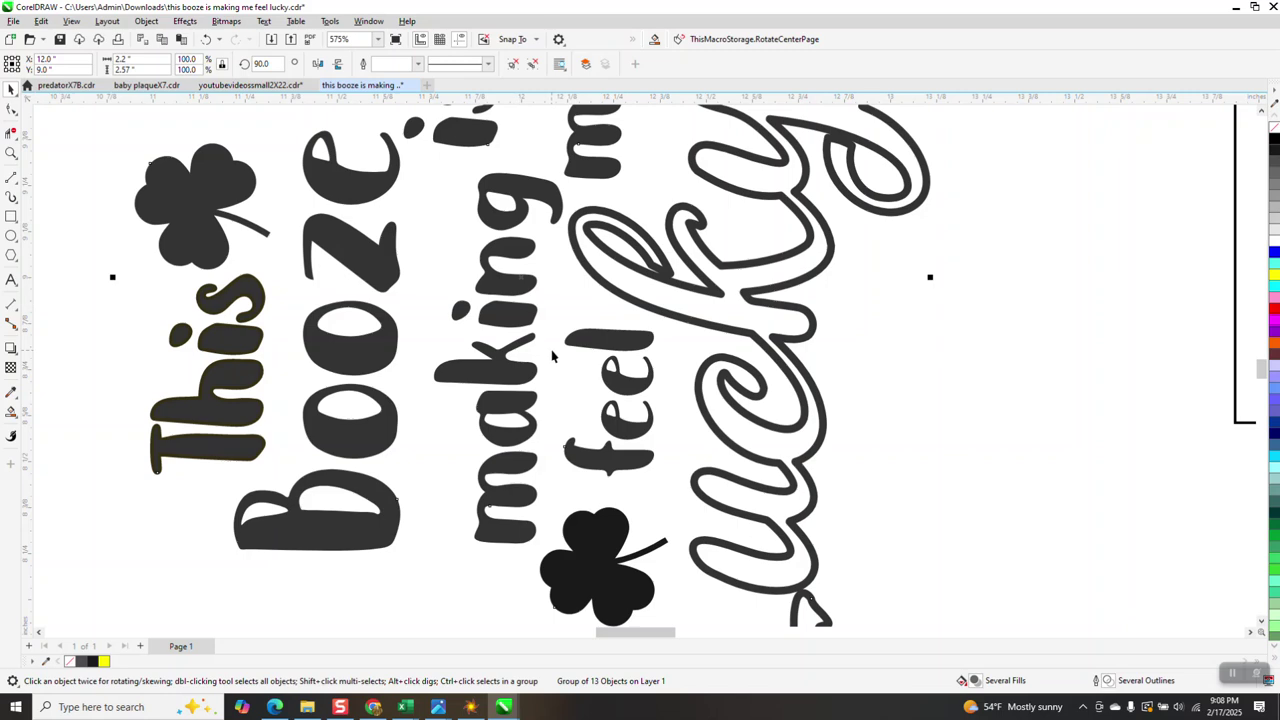
pyautogui.scroll(-1, 578, 352)
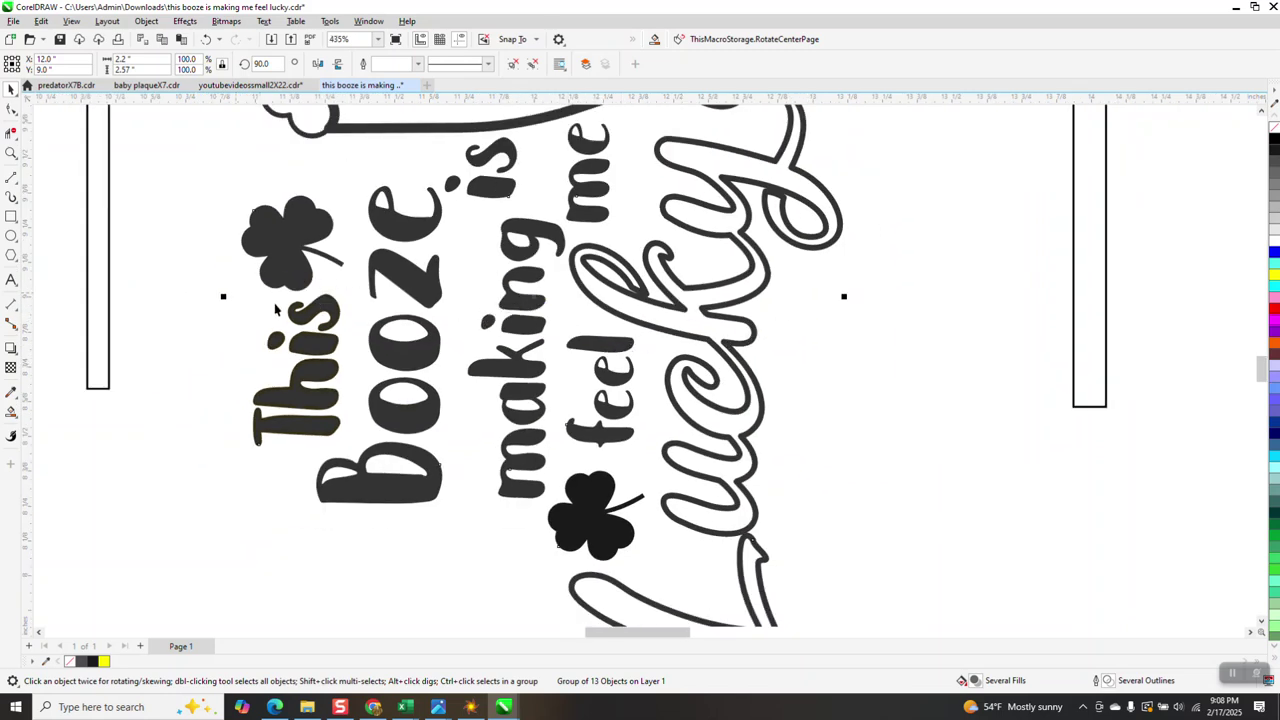
# Step: Shift the enclosing rectangle about 0.4 inches left and slightly up, and move the artwork group inside it to about X 11.88, Y 9.11 inches
pyautogui.moveTo(424, 298); pyautogui.dragTo(532, 465)
pyautogui.hotkey('ctrl', 'v')
pyautogui.scroll(-2, 478, 279)
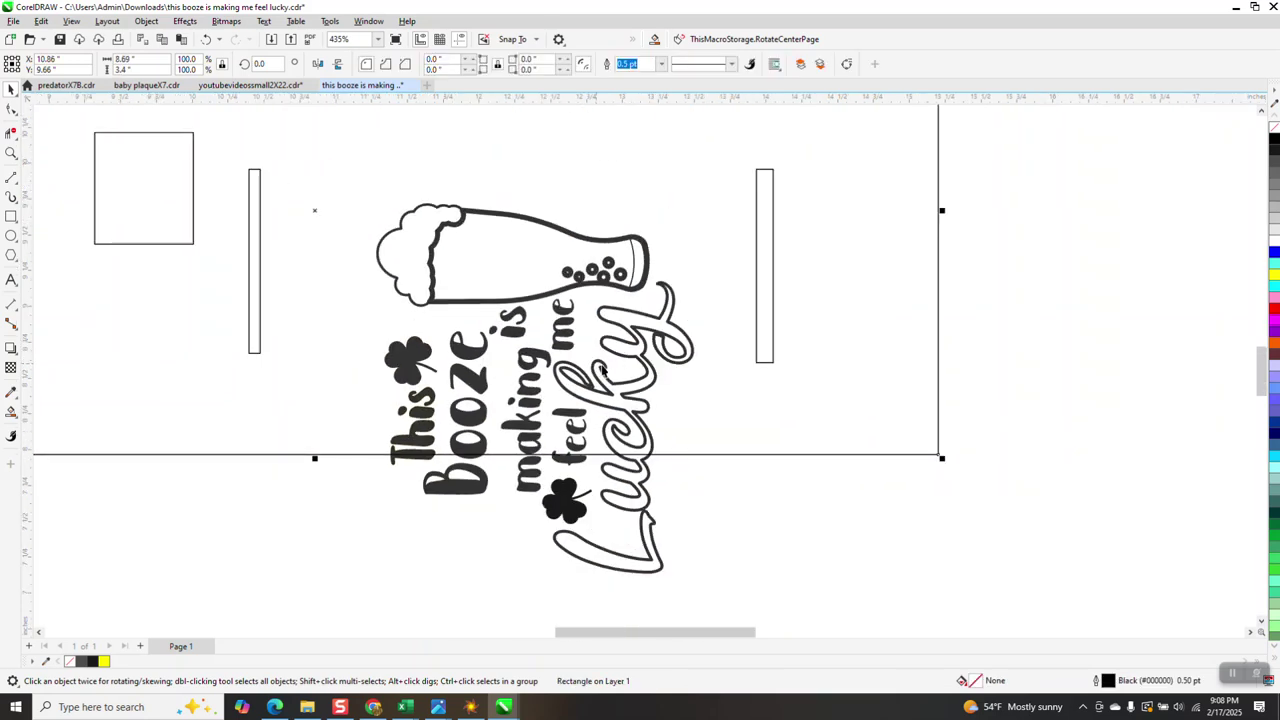
pyautogui.moveTo(561, 318); pyautogui.dragTo(497, 232)
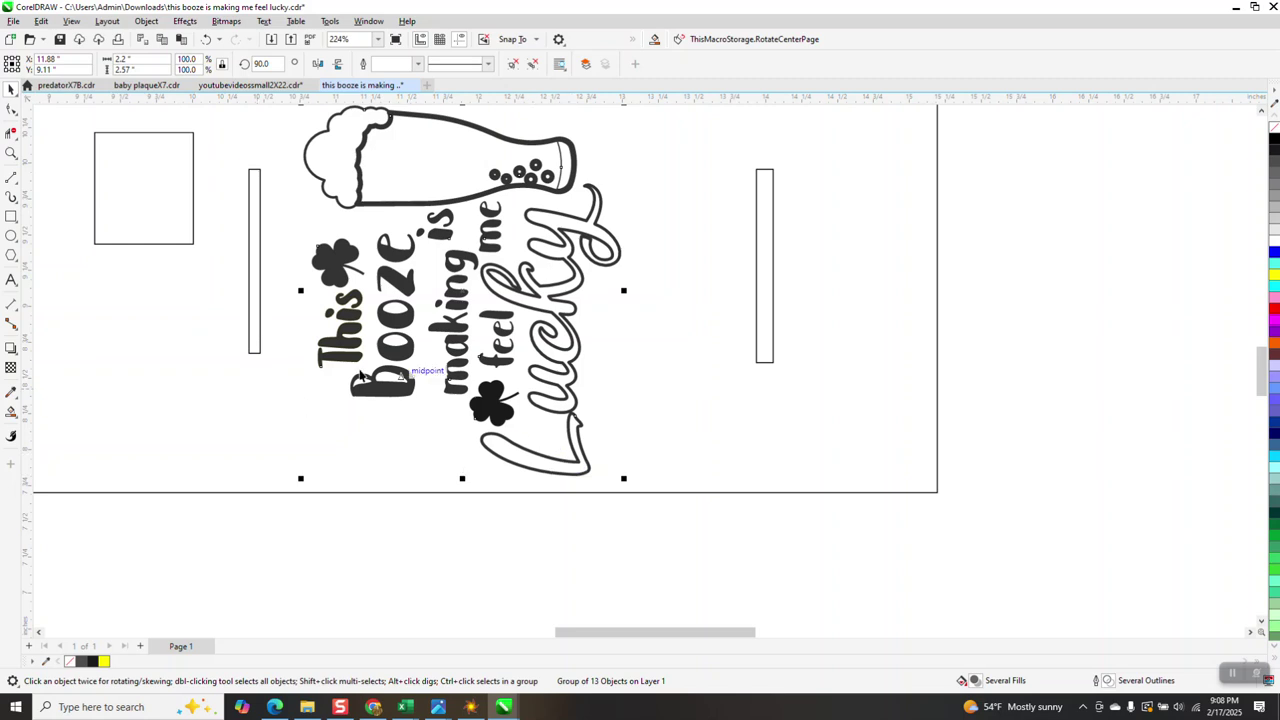
# Step: Move the artwork group to the large rectangle's left end and back between the two narrow bars, at about X 12.05, Y 9.28 inches
pyautogui.scroll(-5, 362, 375)
pyautogui.moveTo(477, 328); pyautogui.dragTo(298, 310)
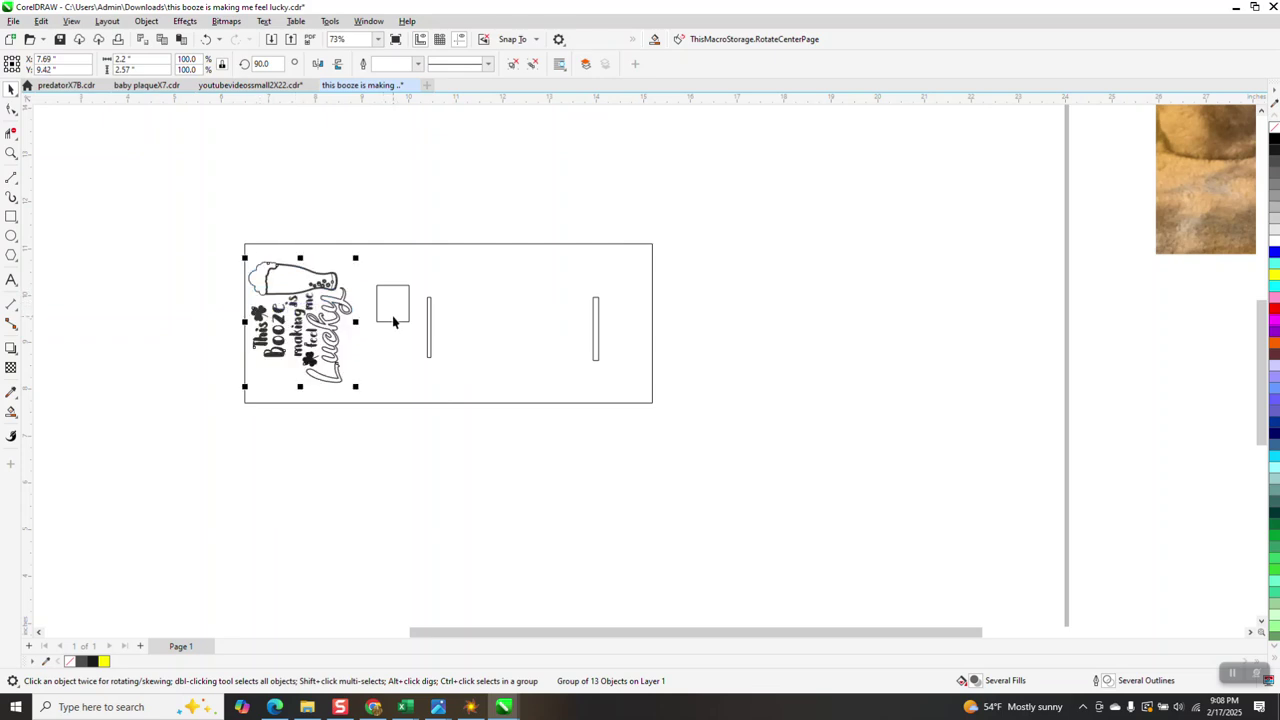
pyautogui.moveTo(318, 327); pyautogui.dragTo(515, 333)
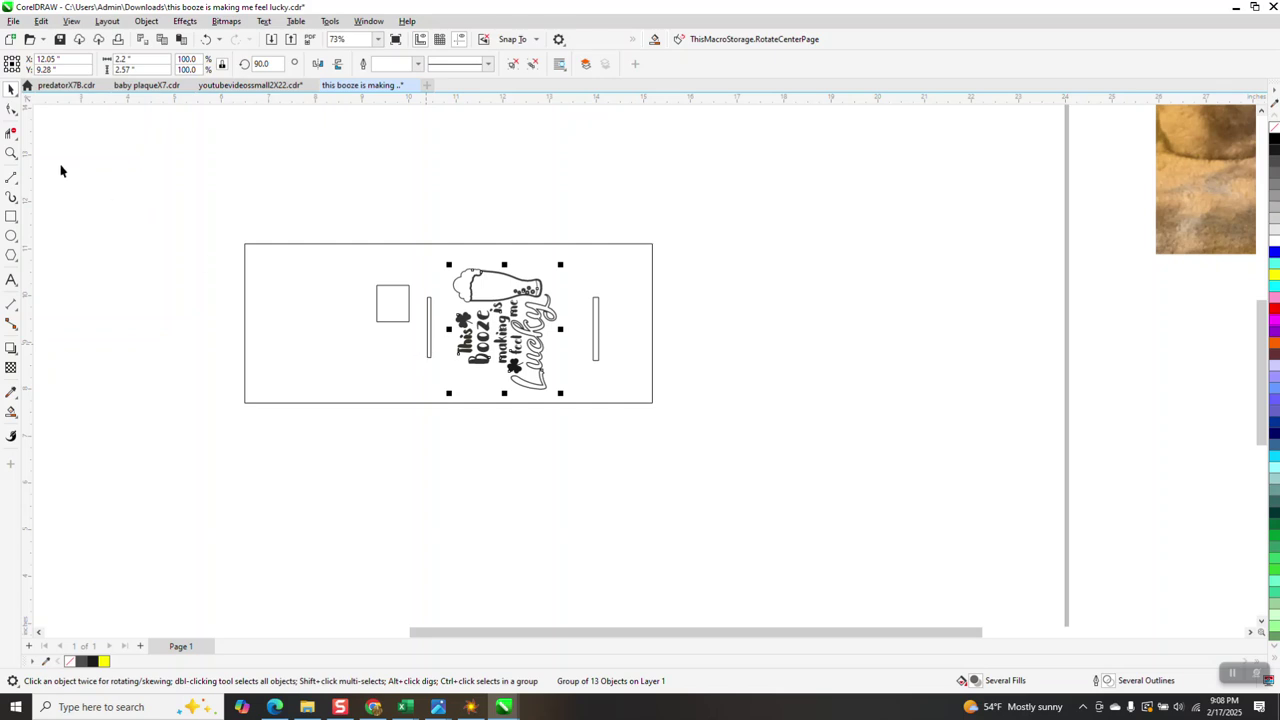
# Step: Fine-tune the artwork group's placement between the two narrow bars to about X 12.09, Y 9.25 inches
pyautogui.click(11, 153)
pyautogui.moveTo(457, 246); pyautogui.dragTo(686, 434)
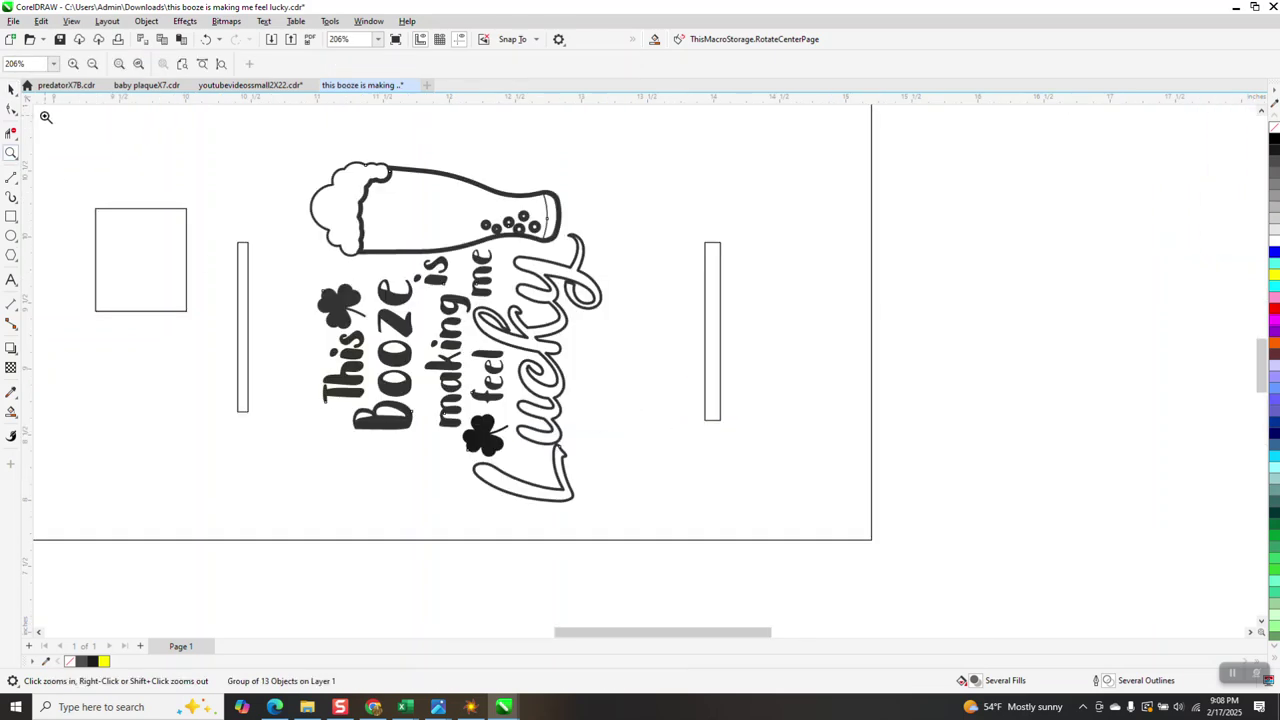
pyautogui.click(11, 89)
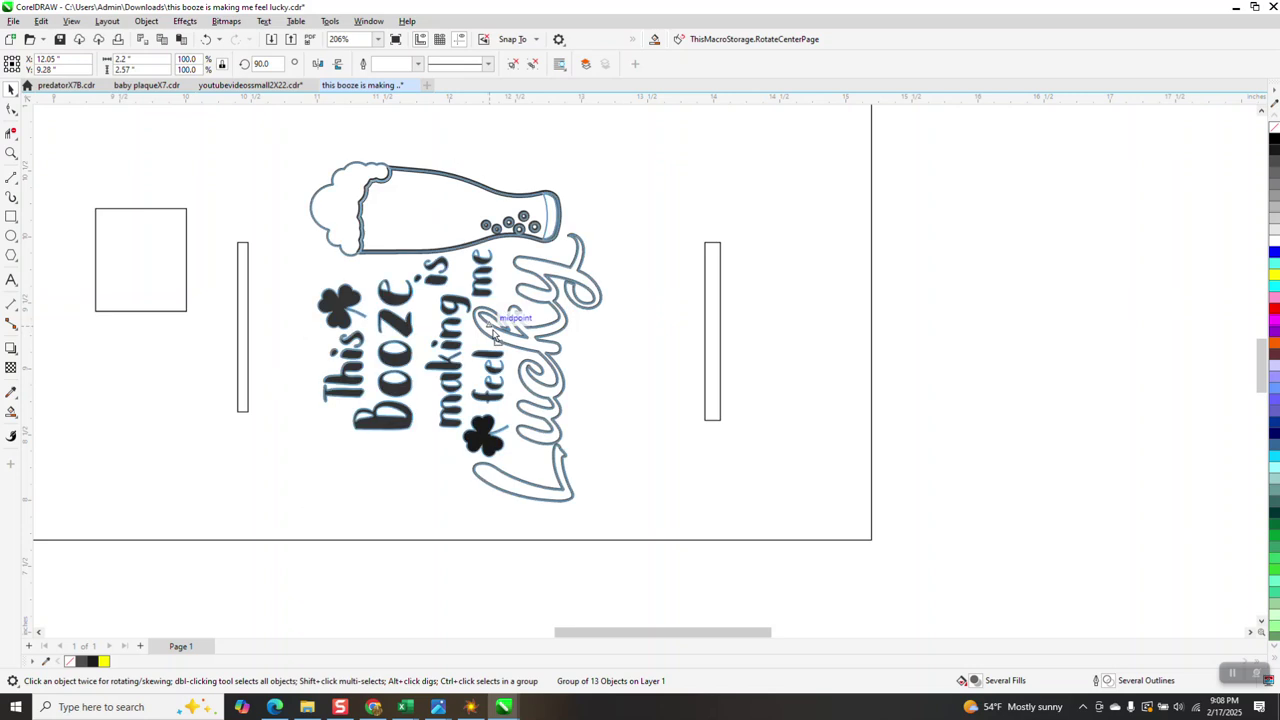
pyautogui.moveTo(493, 337); pyautogui.dragTo(498, 342)
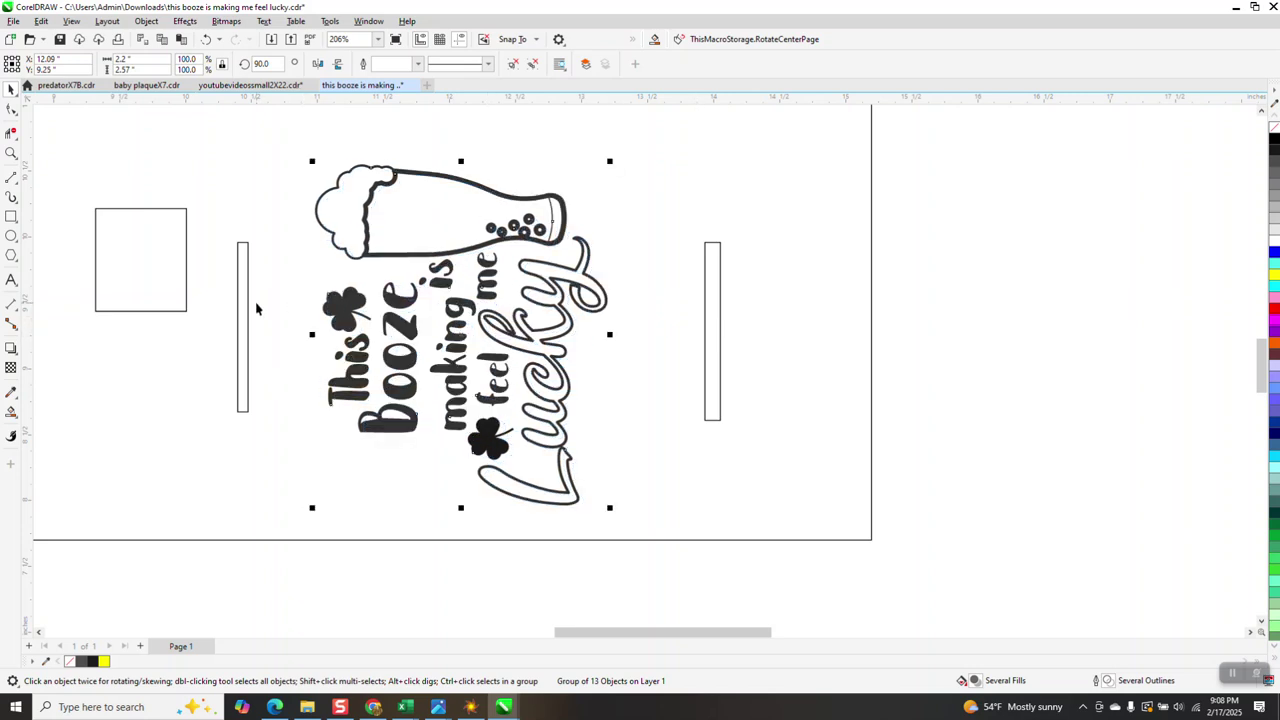
pyautogui.scroll(-2, 300, 357)
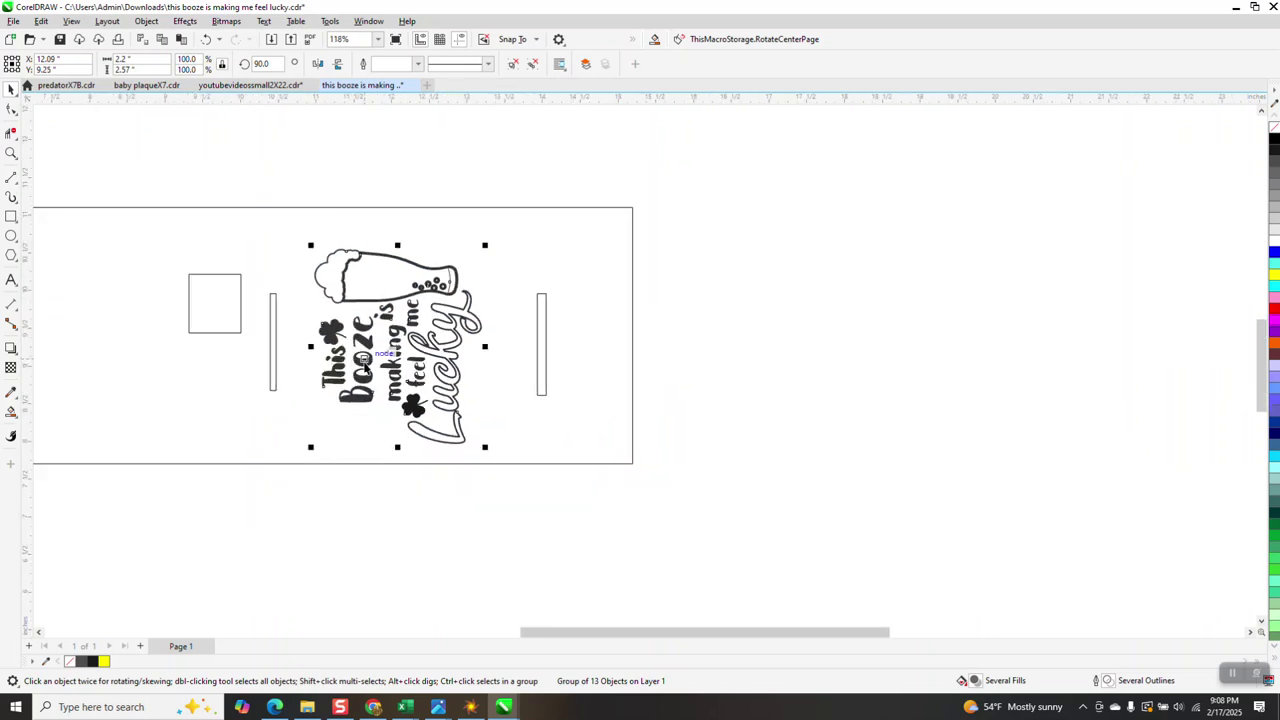
pyautogui.scroll(-1, 456, 370)
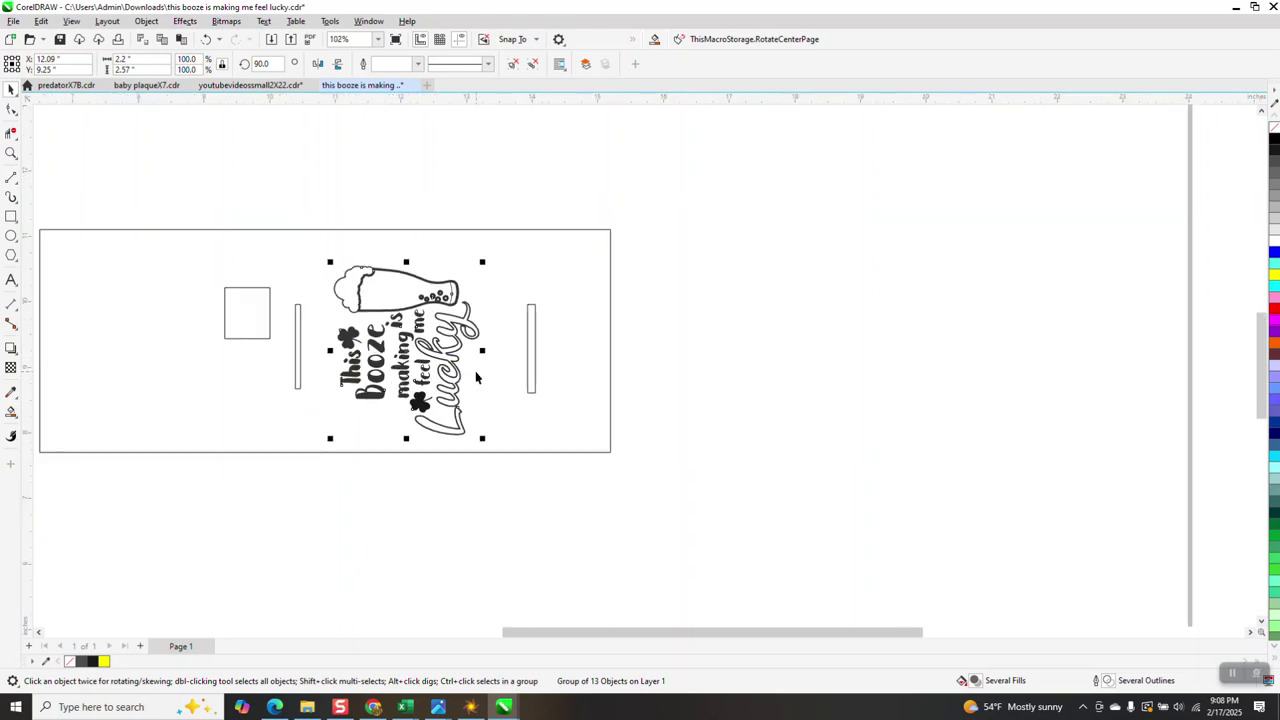